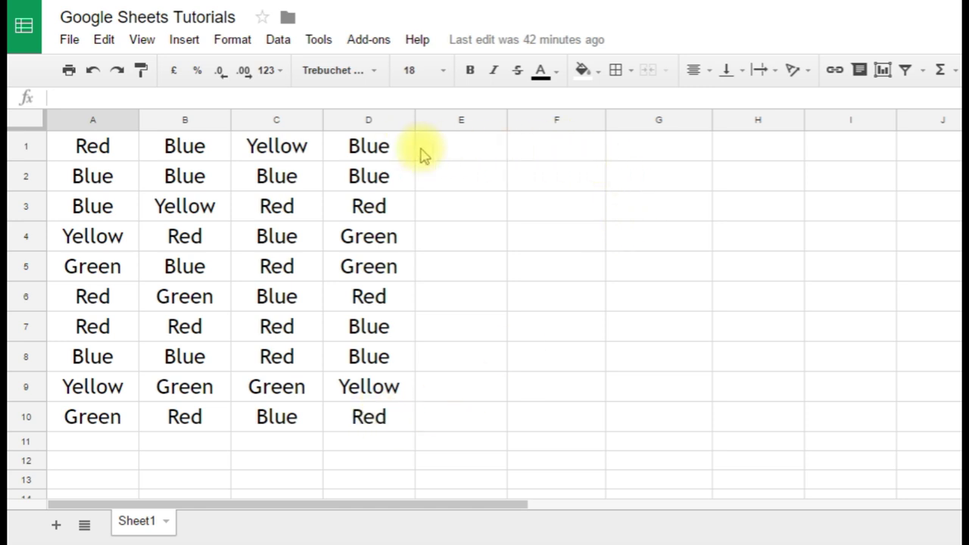
# Step: Enter bold headings Colour in F1 and Frequency in G1
pyautogui.click(567, 156)
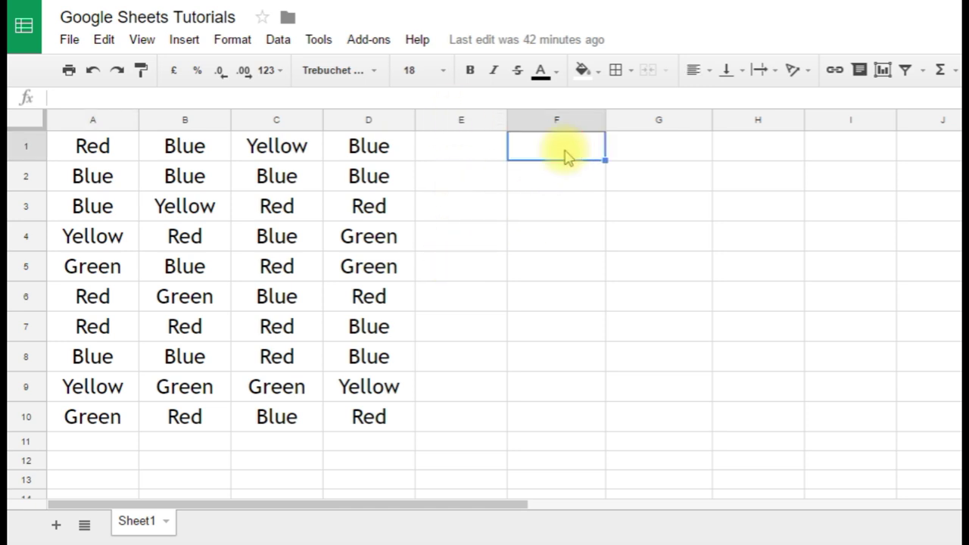
pyautogui.write('Colour')
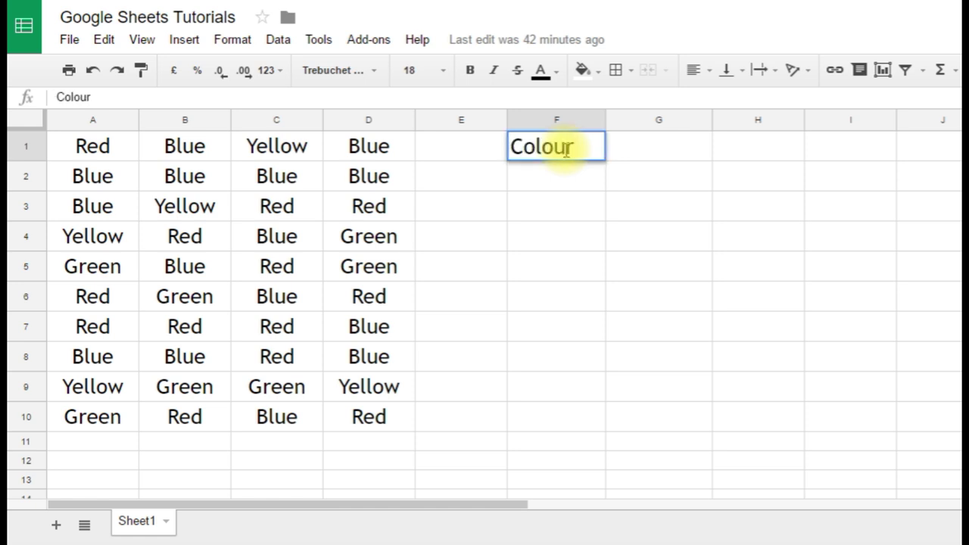
pyautogui.press('Tab')
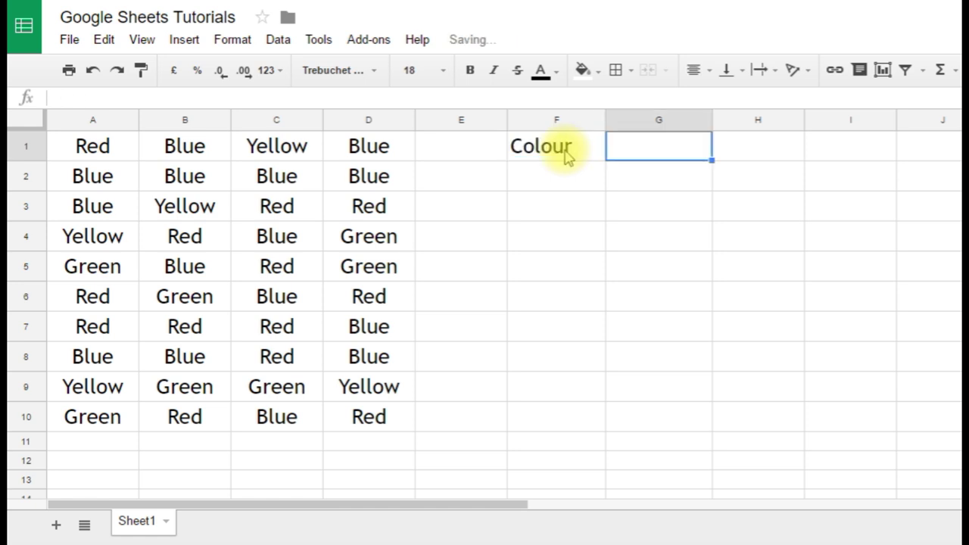
pyautogui.write('Freq')
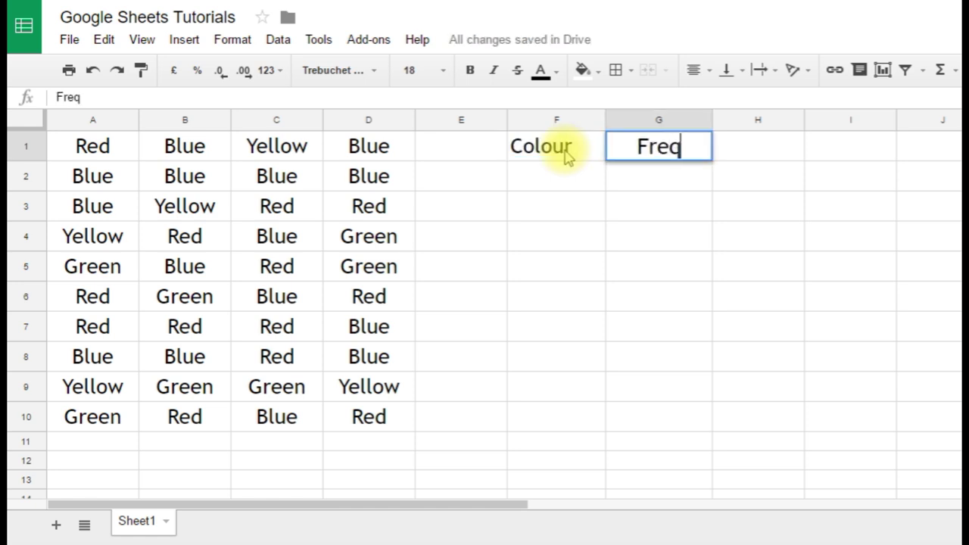
pyautogui.write('uency')
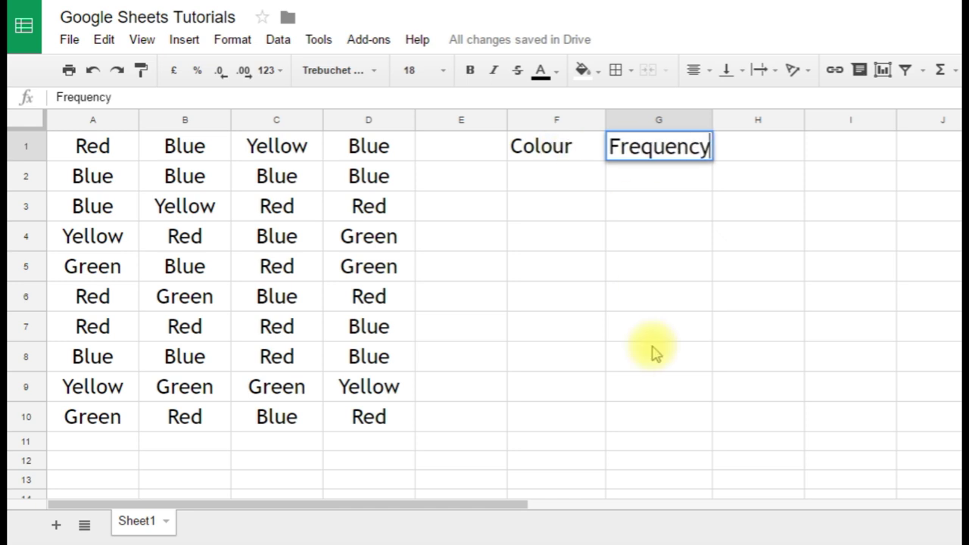
pyautogui.click(656, 353)
pyautogui.moveTo(569, 143); pyautogui.dragTo(656, 156)
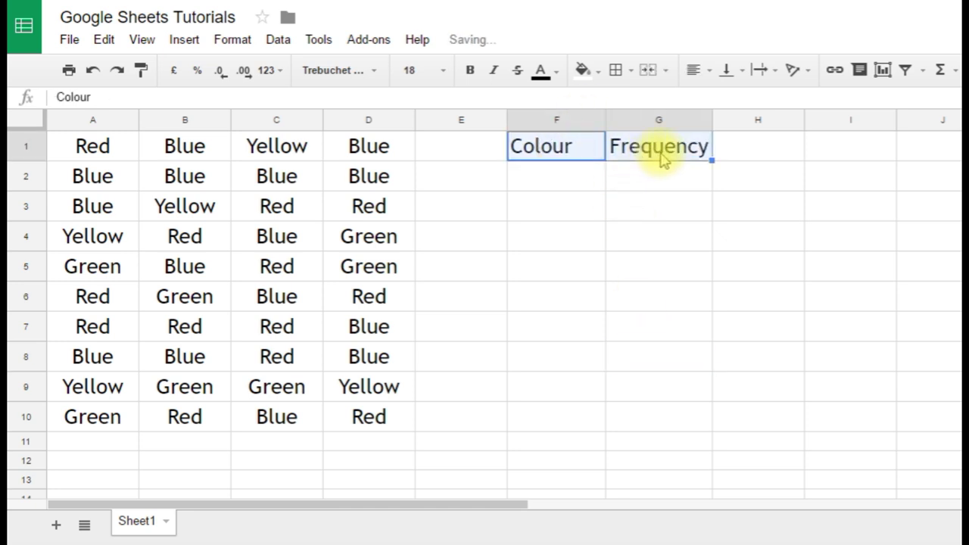
pyautogui.click(467, 72)
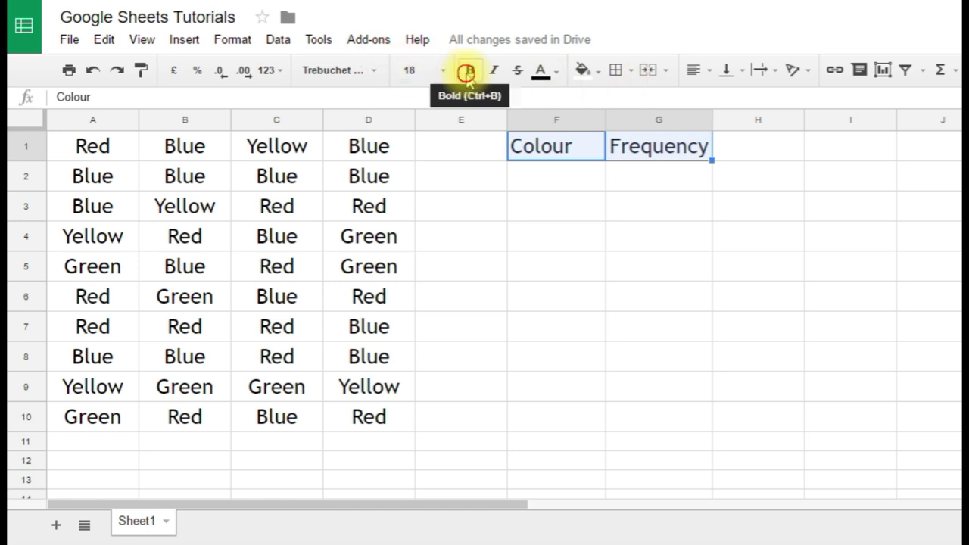
# Step: Centre-align the contents of columns F and G
pyautogui.click(561, 121)
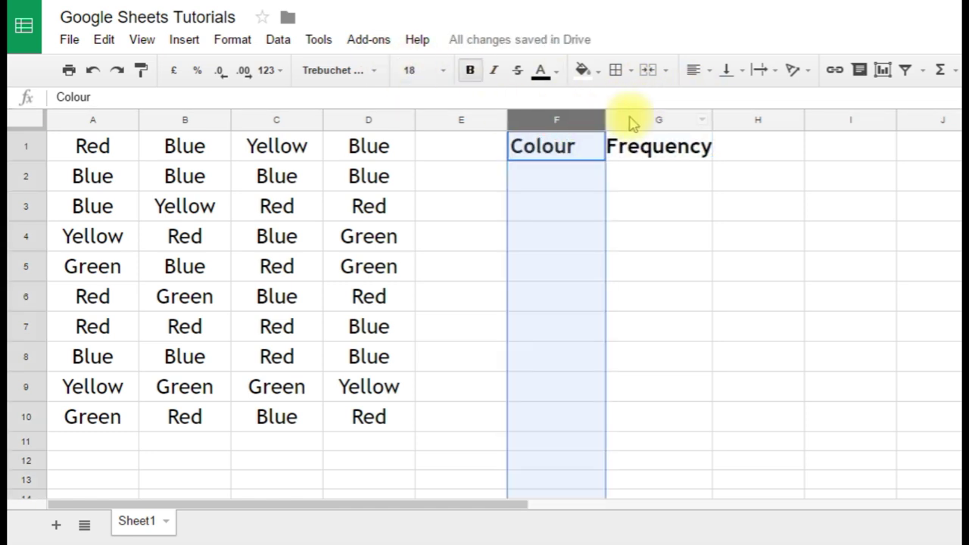
pyautogui.click(703, 258)
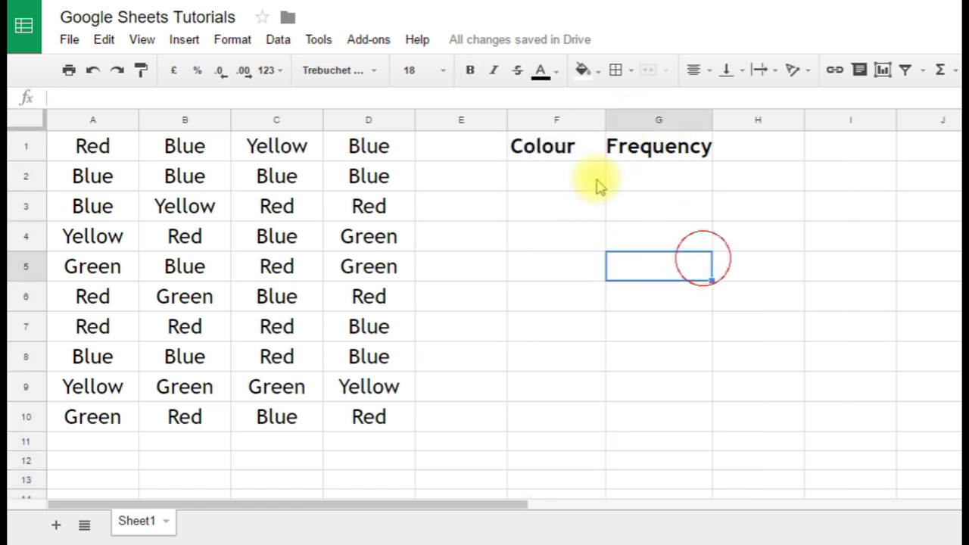
pyautogui.moveTo(536, 119); pyautogui.dragTo(627, 121)
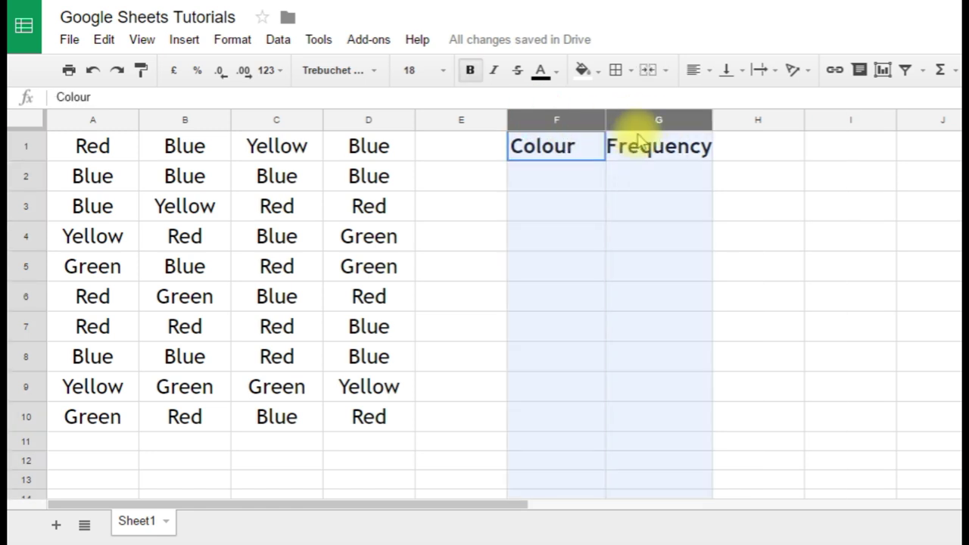
pyautogui.click(711, 72)
pyautogui.click(721, 96)
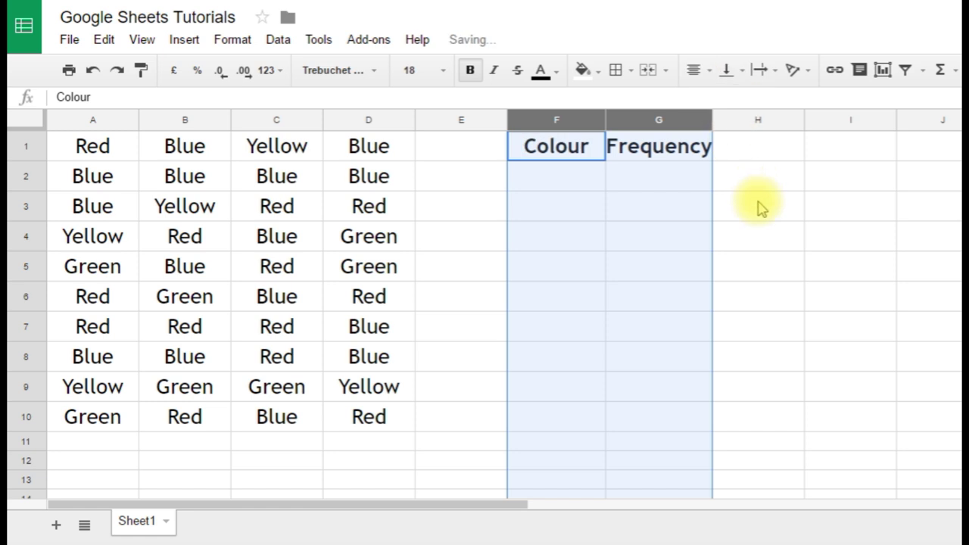
# Step: Widen columns F and G to fit their headings
pyautogui.click(711, 119)
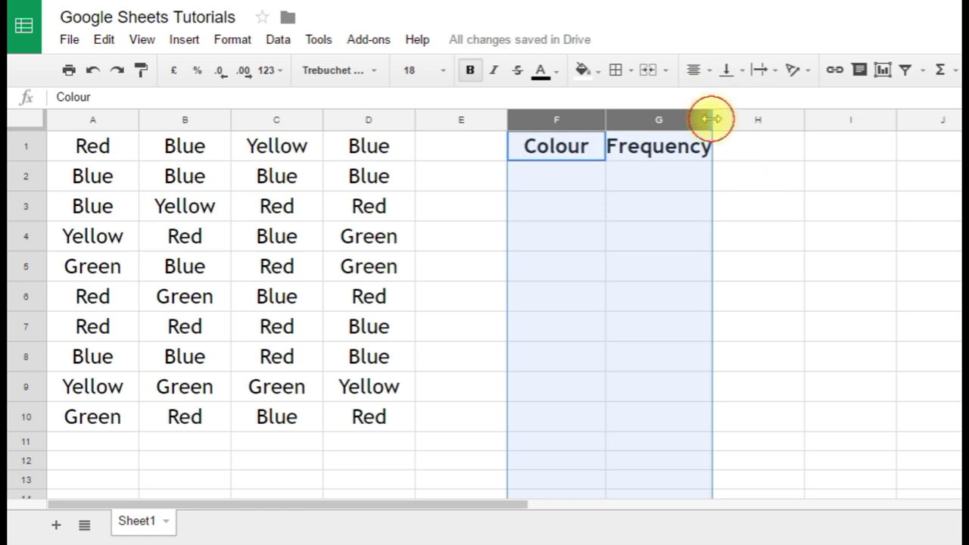
pyautogui.doubleClick(711, 119)
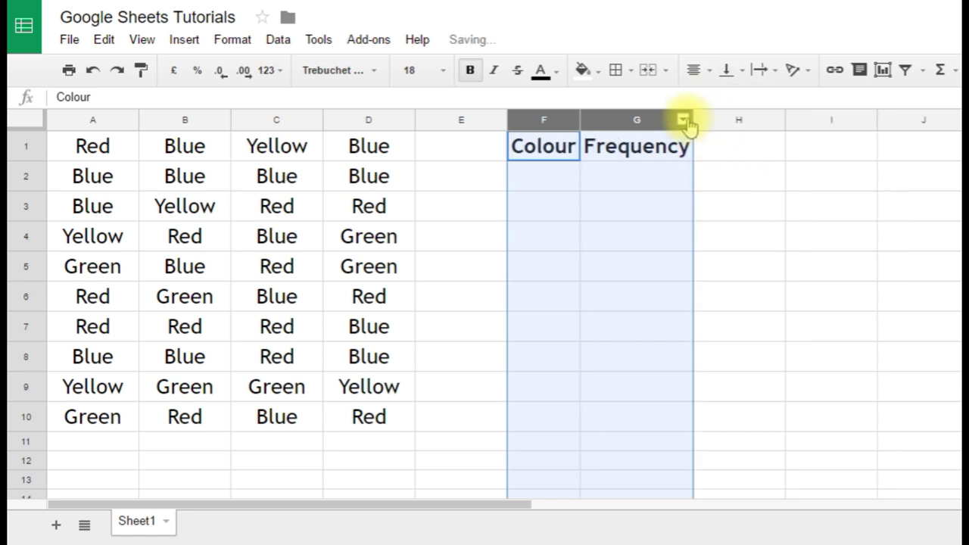
pyautogui.moveTo(693, 123); pyautogui.dragTo(771, 122)
pyautogui.click(840, 261)
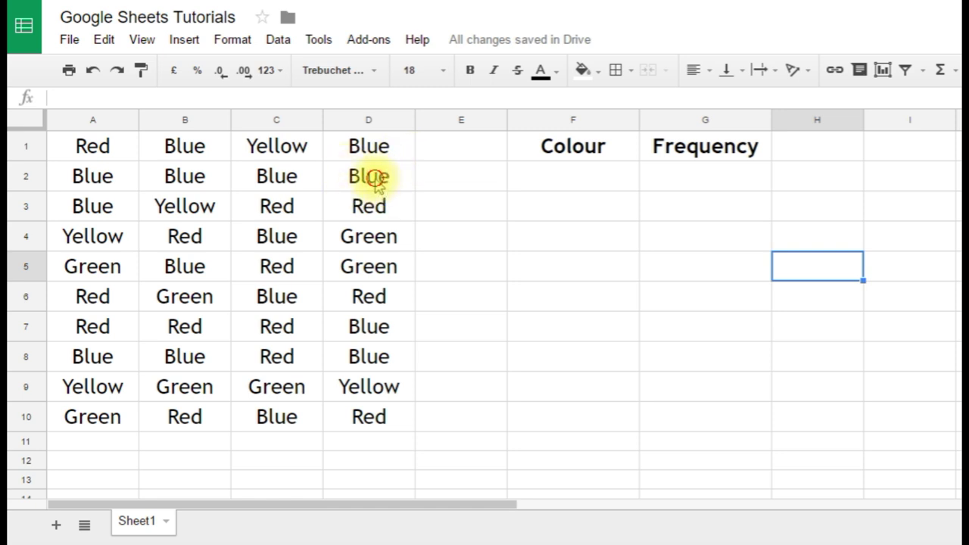
# Step: Copy Blue from D2 and paste it into F2 as a value only
pyautogui.click(376, 182)
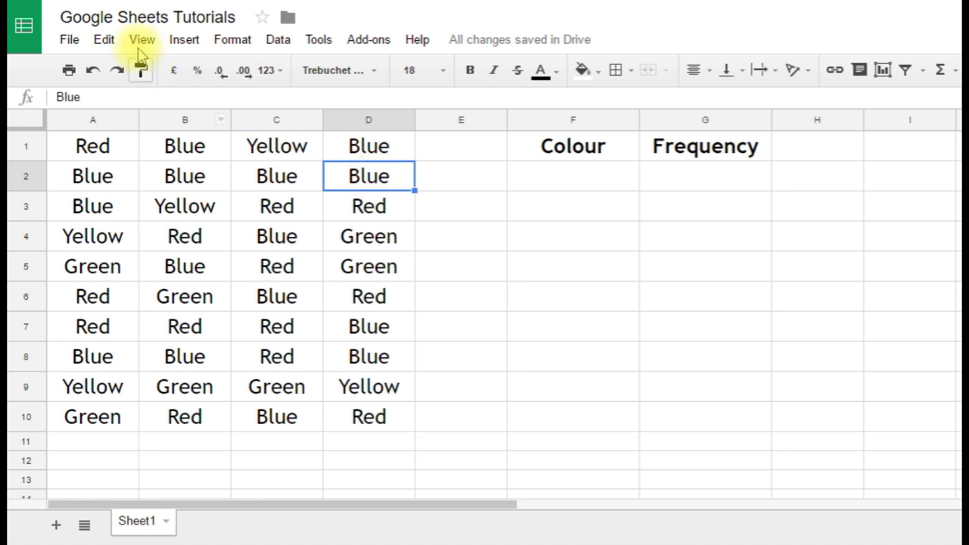
pyautogui.click(106, 41)
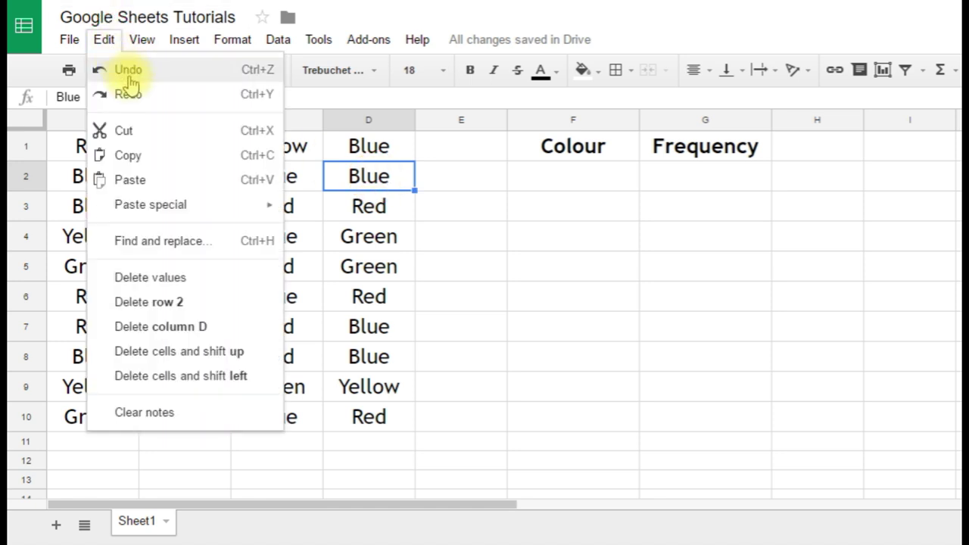
pyautogui.click(152, 164)
pyautogui.click(588, 184)
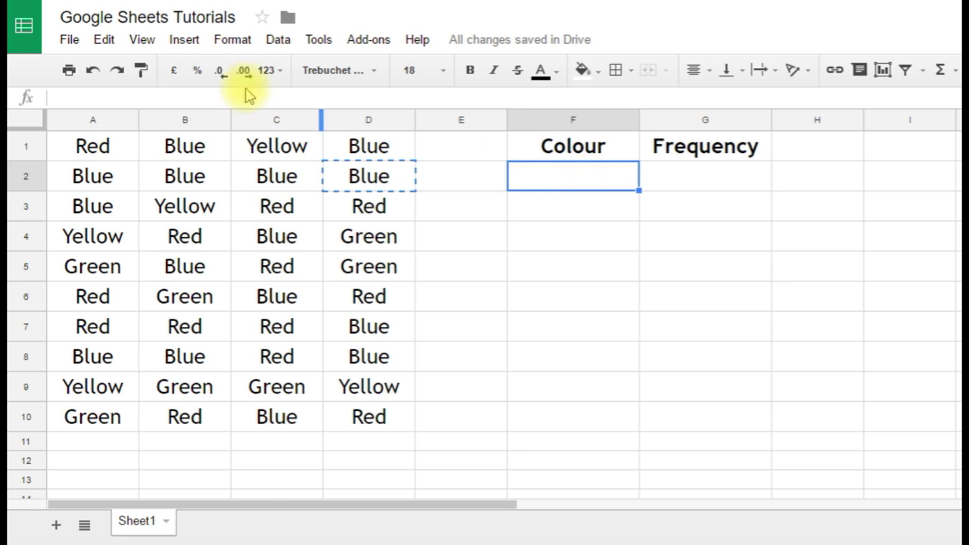
pyautogui.click(106, 41)
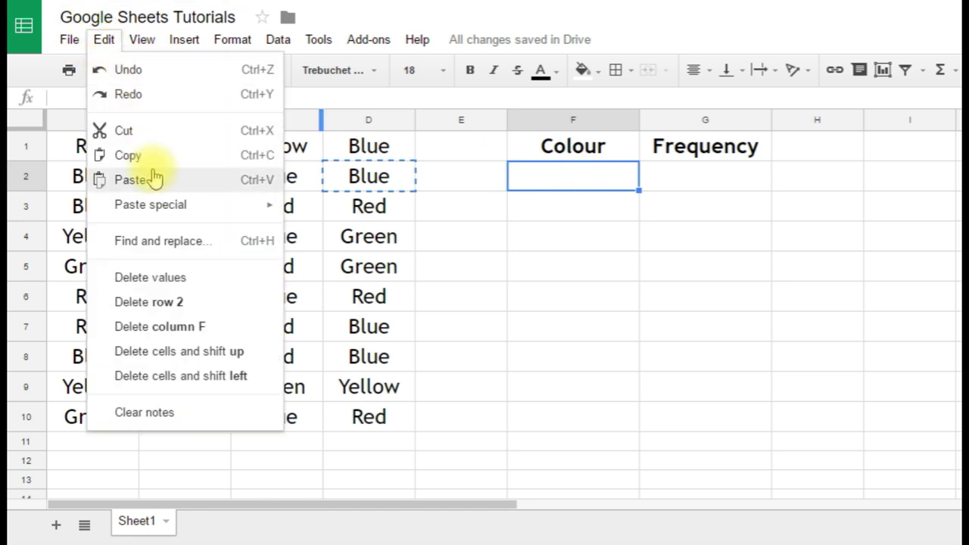
pyautogui.moveTo(179, 205)
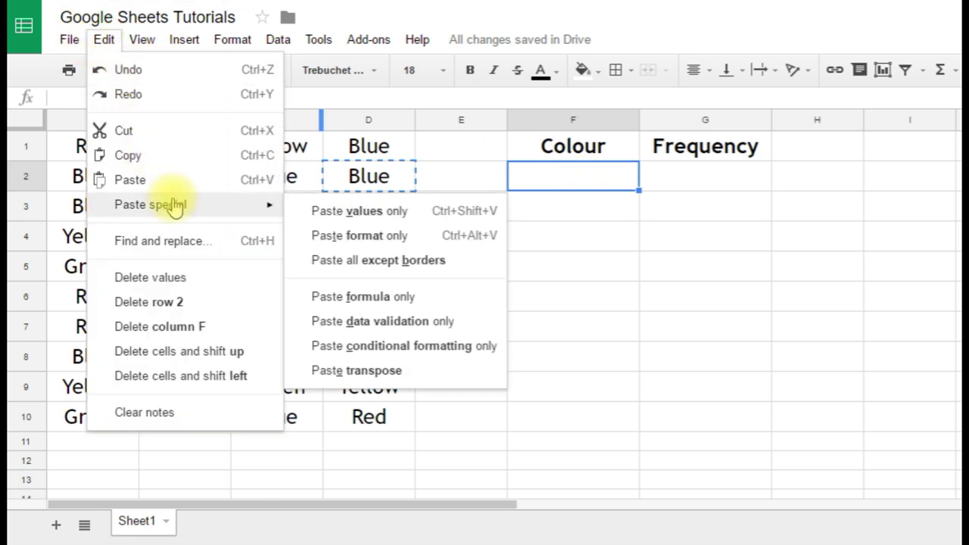
pyautogui.click(333, 216)
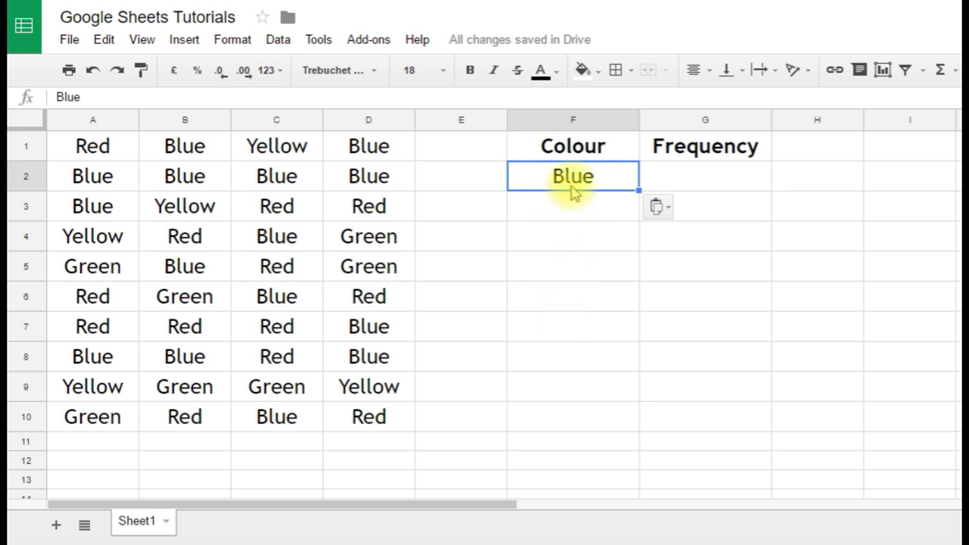
pyautogui.click(380, 241)
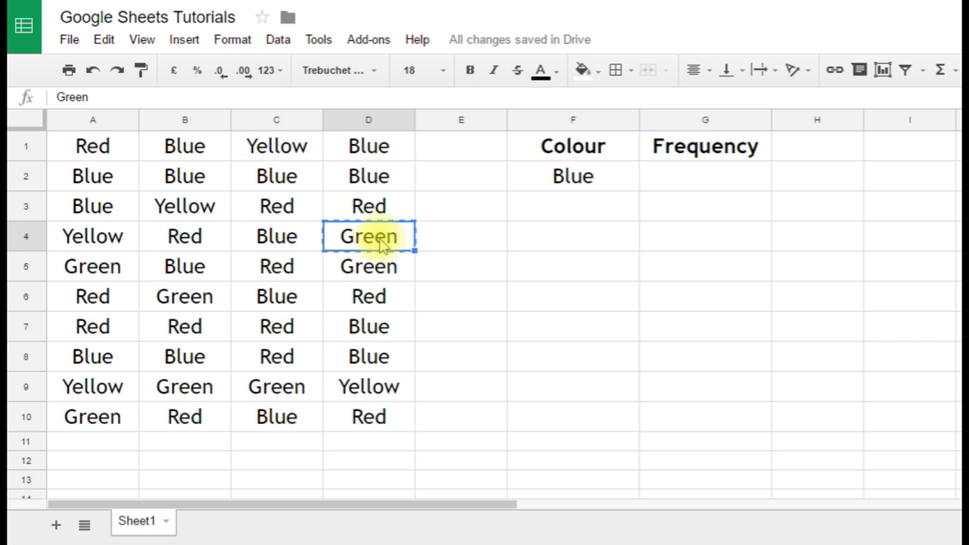
# Step: Paste Green, Red and Yellow from the data into F3, F4 and F5
pyautogui.click(568, 214)
pyautogui.hotkey('ctrl', 'v')
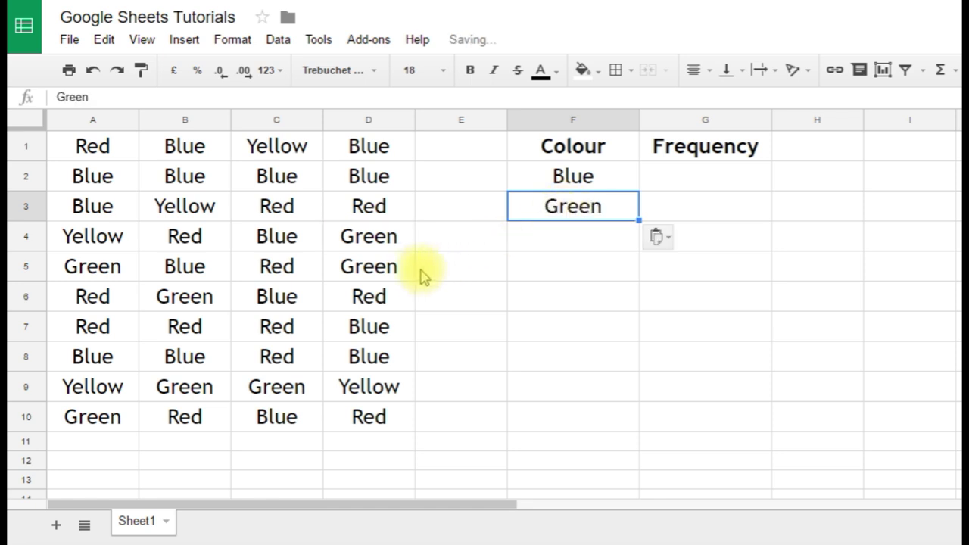
pyautogui.click(383, 299)
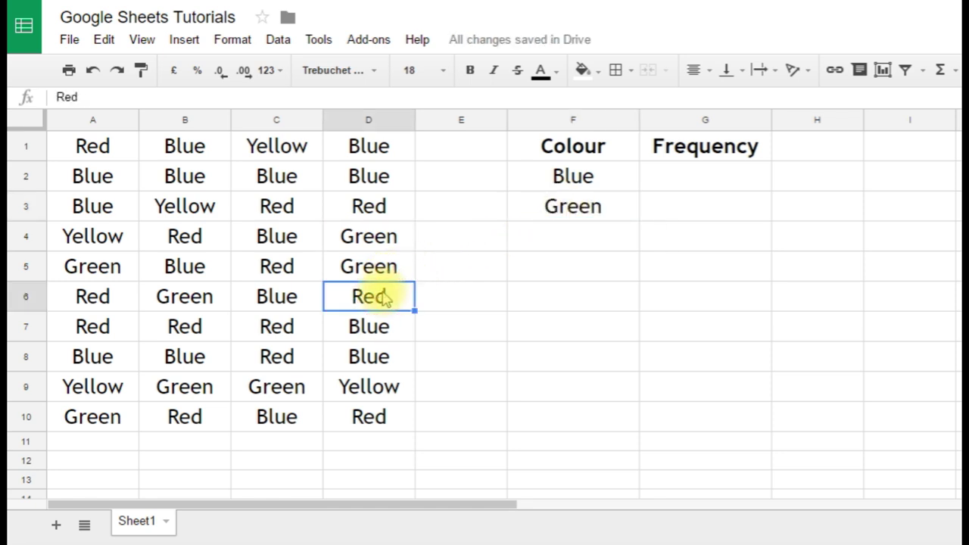
pyautogui.hotkey('ctrl', 'c')
pyautogui.click(542, 242)
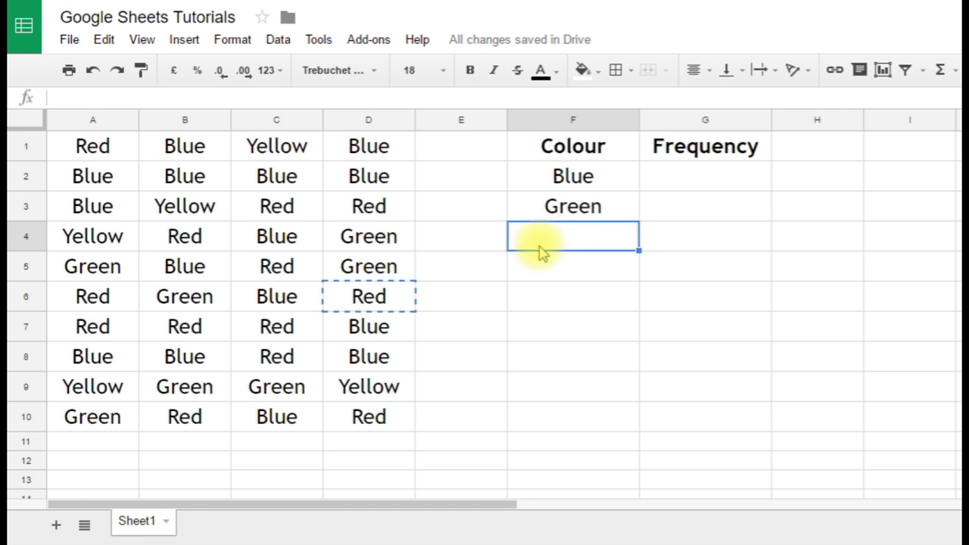
pyautogui.hotkey('ctrl', 'v')
pyautogui.click(380, 388)
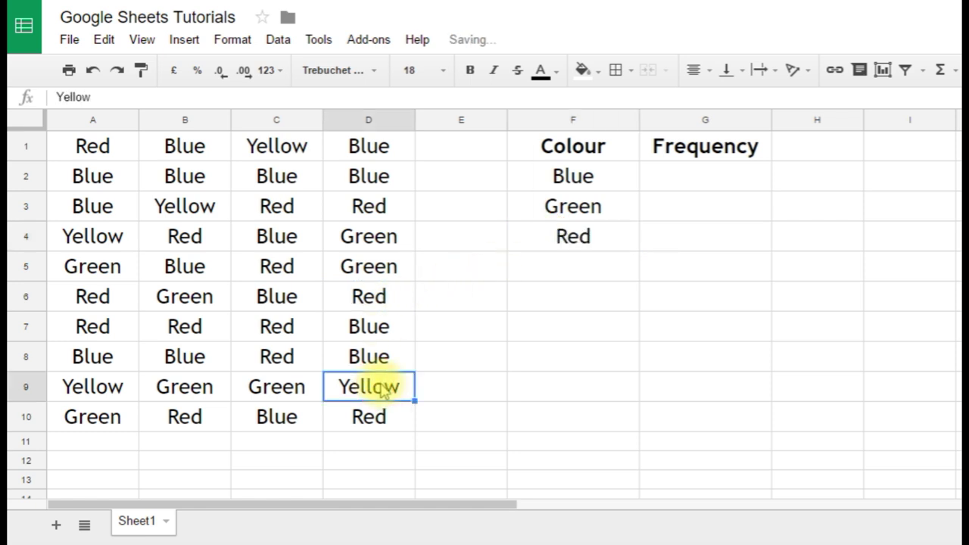
pyautogui.hotkey('ctrl', 'c')
pyautogui.click(558, 274)
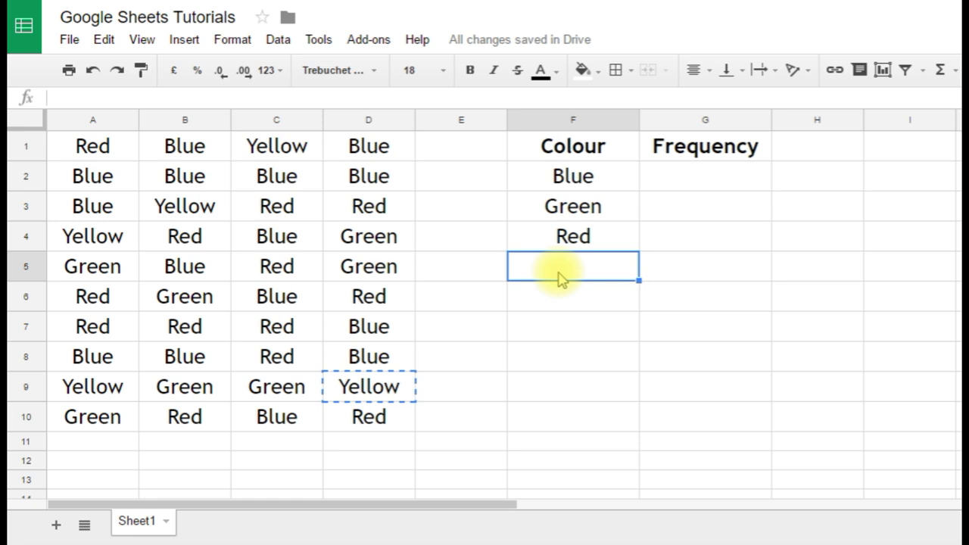
pyautogui.hotkey('ctrl', 'v')
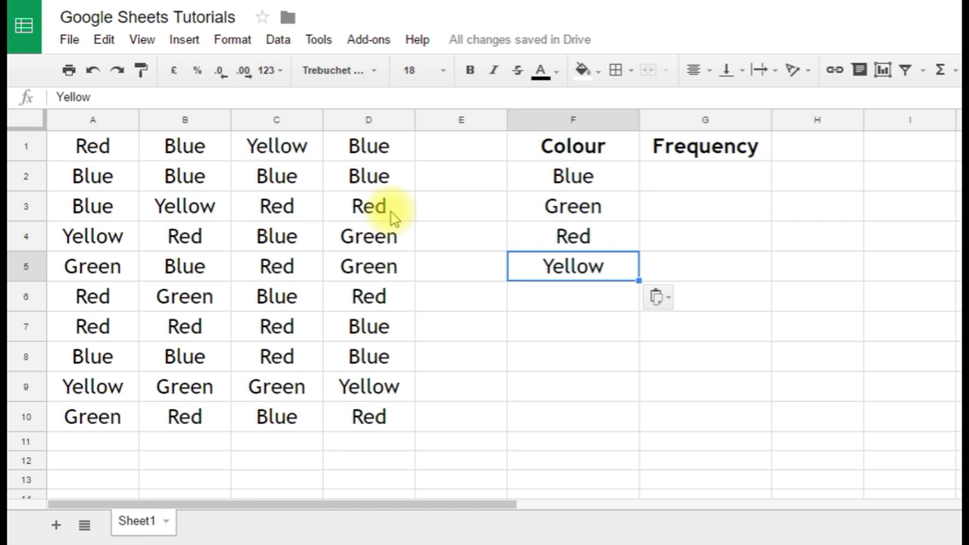
# Step: Start a =COUNTIF( formula in G2 from the =coun autocomplete suggestion
pyautogui.click(679, 188)
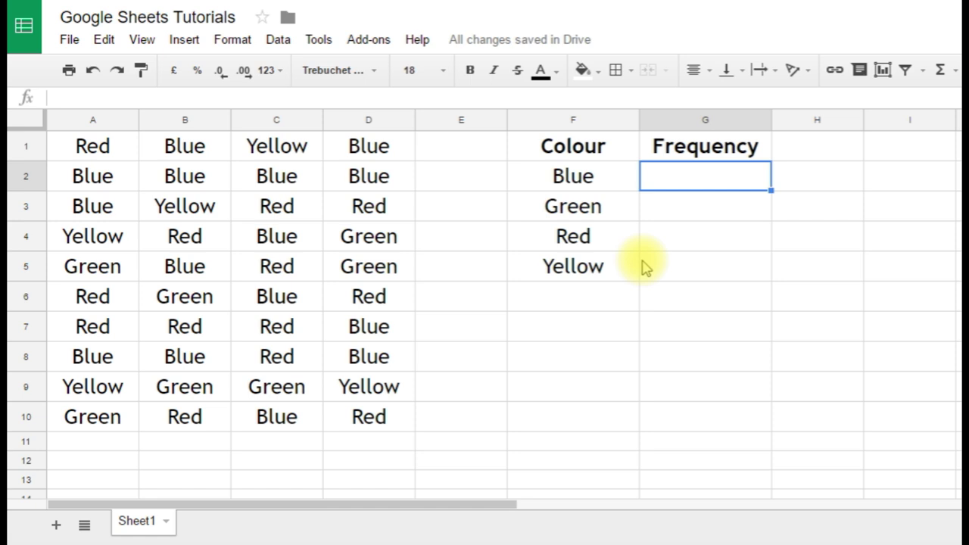
pyautogui.write('=')
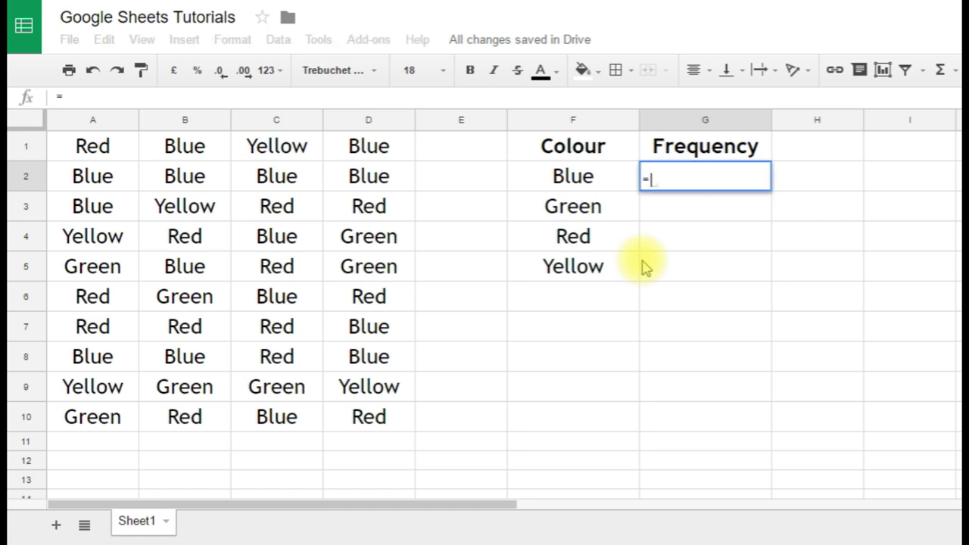
pyautogui.write('c')
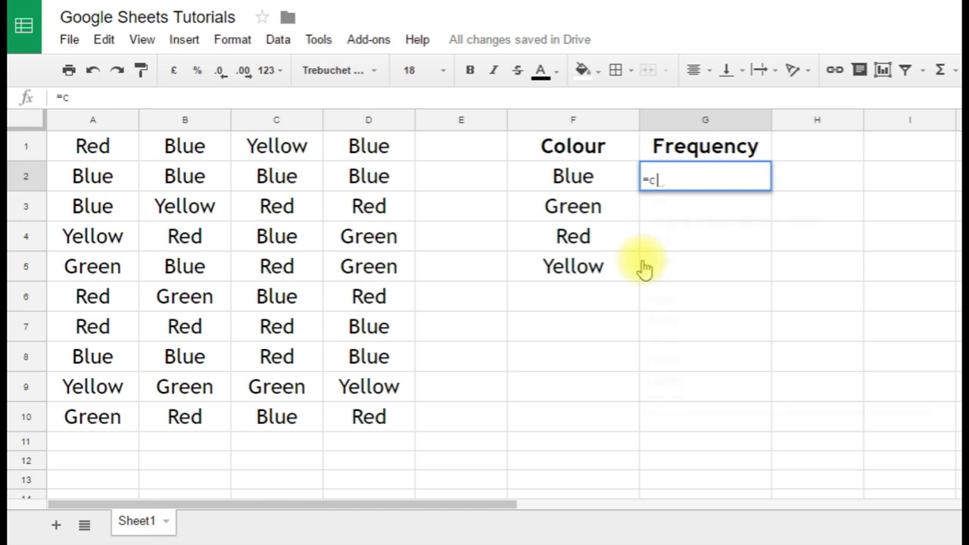
pyautogui.write('oun')
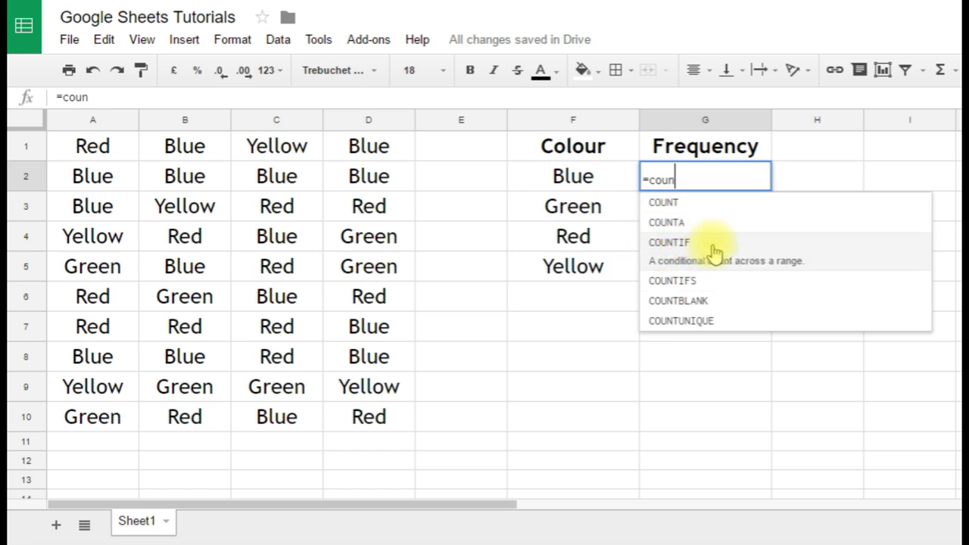
pyautogui.click(844, 263)
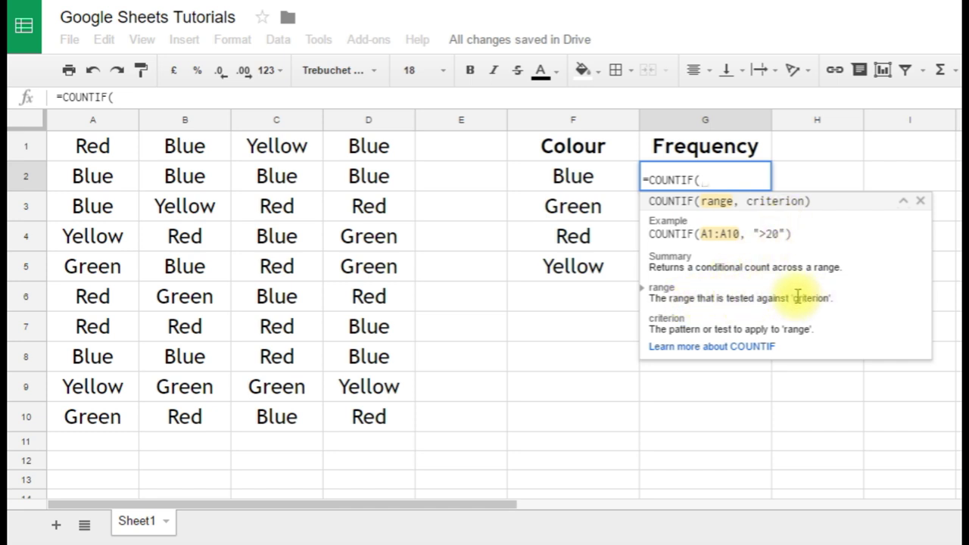
# Step: Complete G2 as =COUNTIF(A1:D10,F2), returning 15 for Blue
pyautogui.moveTo(113, 144); pyautogui.dragTo(363, 411)
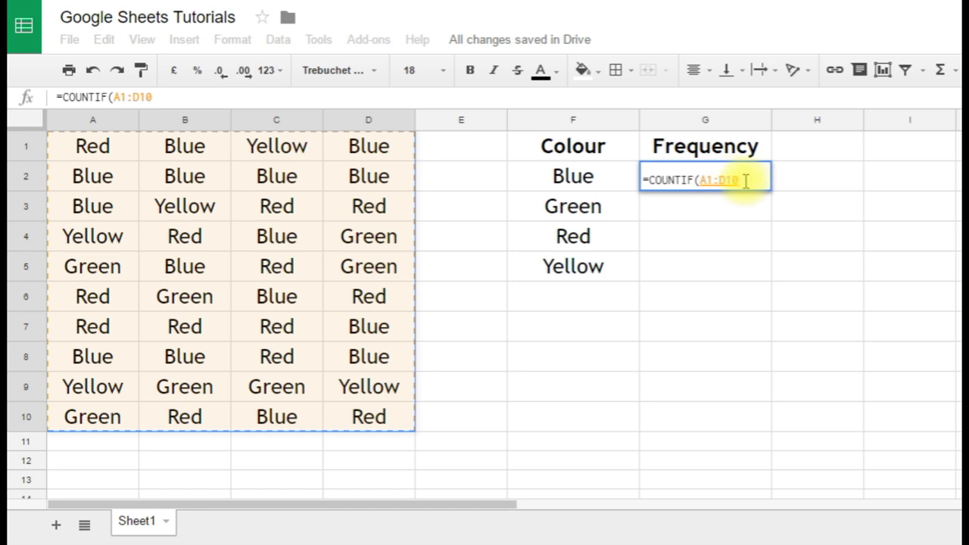
pyautogui.write(',')
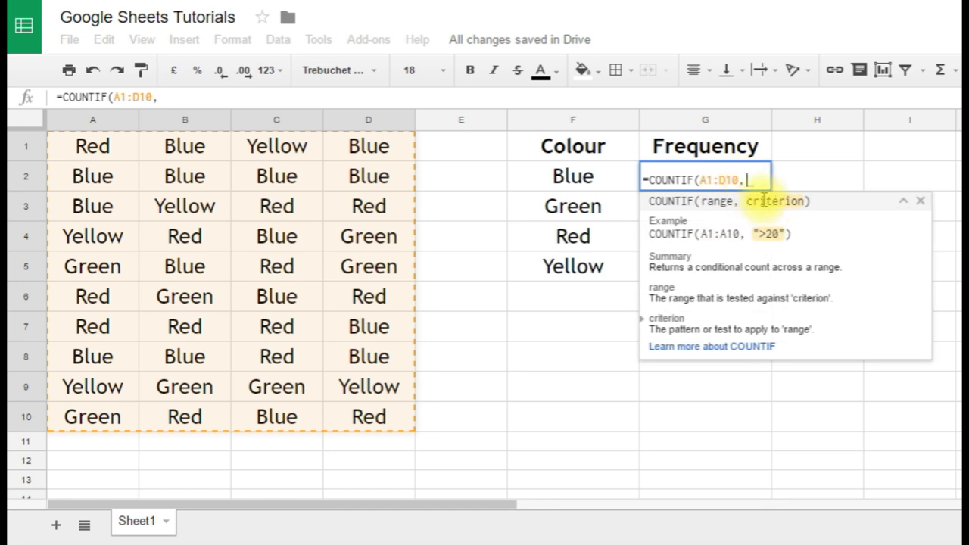
pyautogui.click(587, 181)
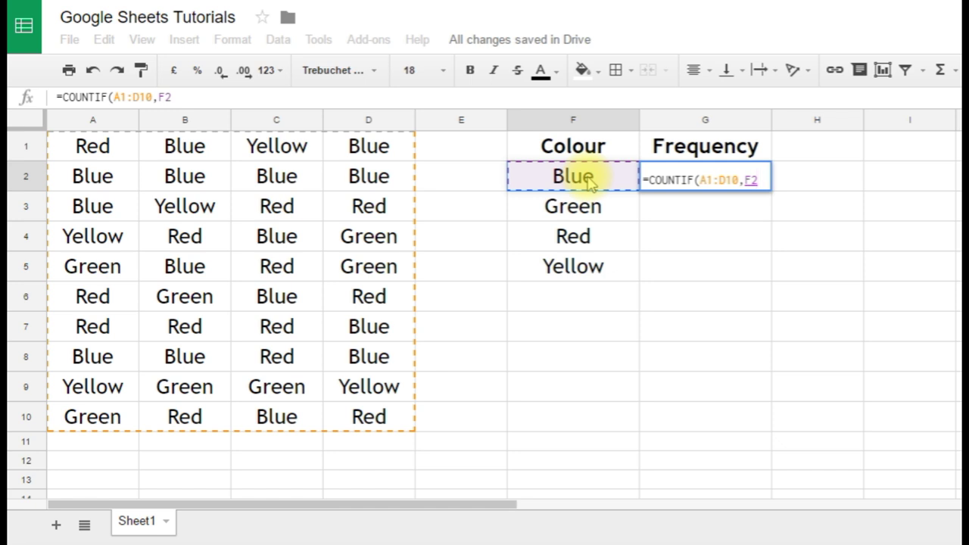
pyautogui.write(')')
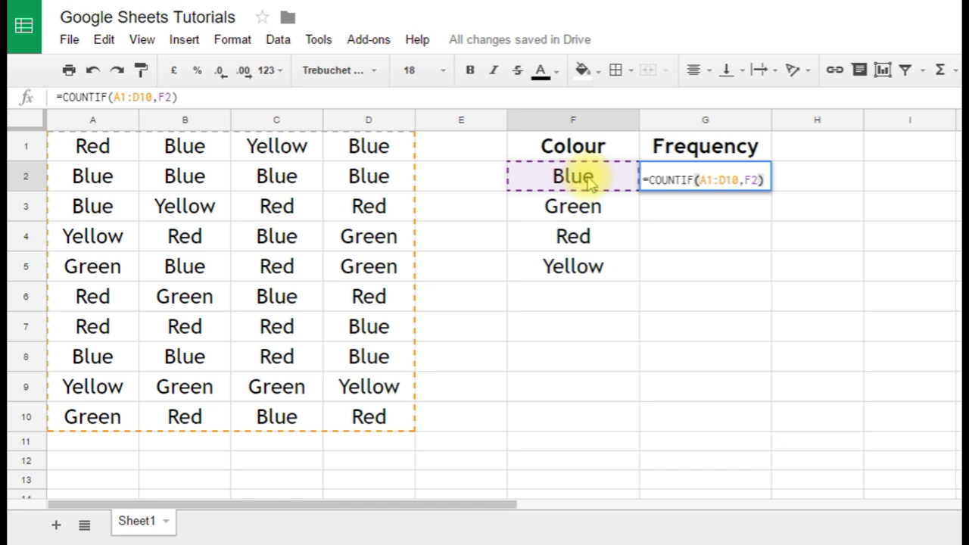
pyautogui.press('Return')
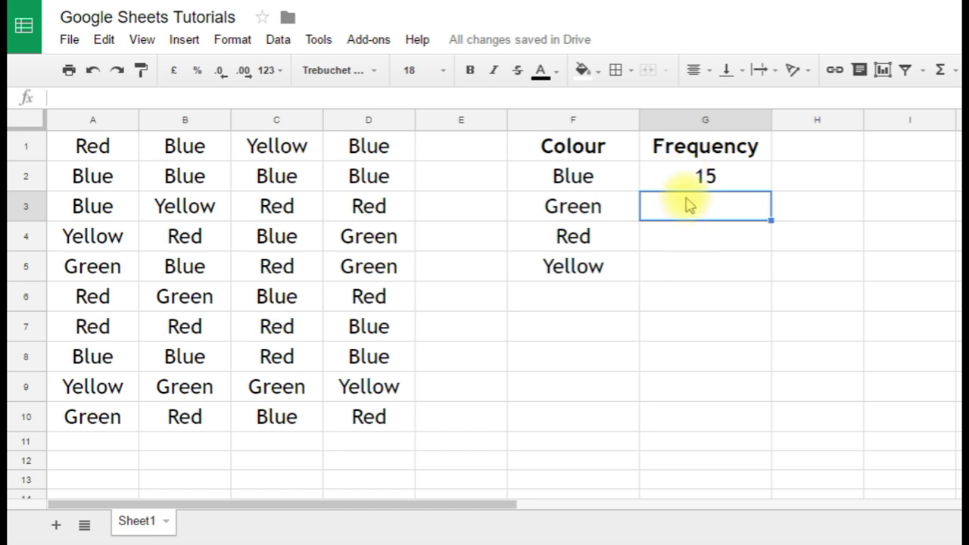
# Step: Fill the COUNTIF formula down to G5, giving 7, 12 and 3
pyautogui.click(685, 178)
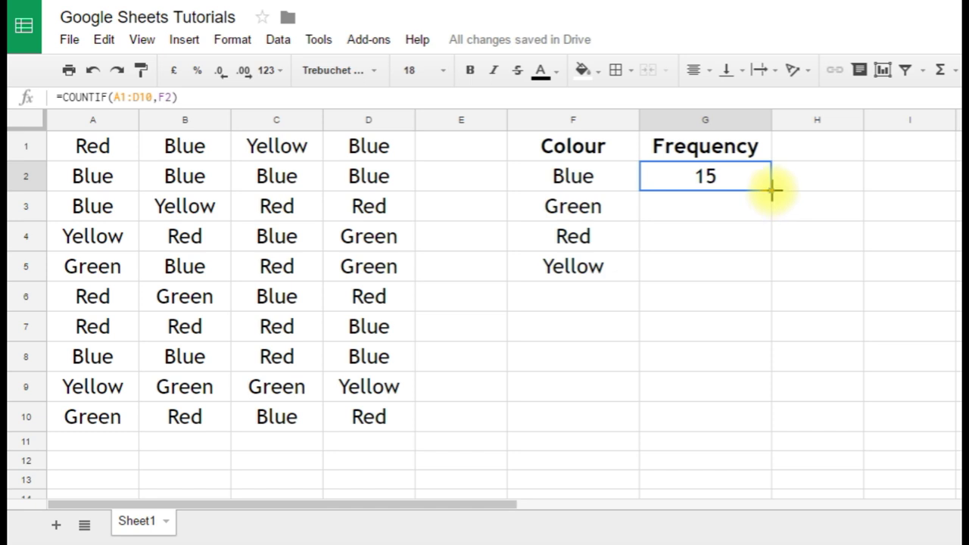
pyautogui.moveTo(772, 189); pyautogui.dragTo(774, 271)
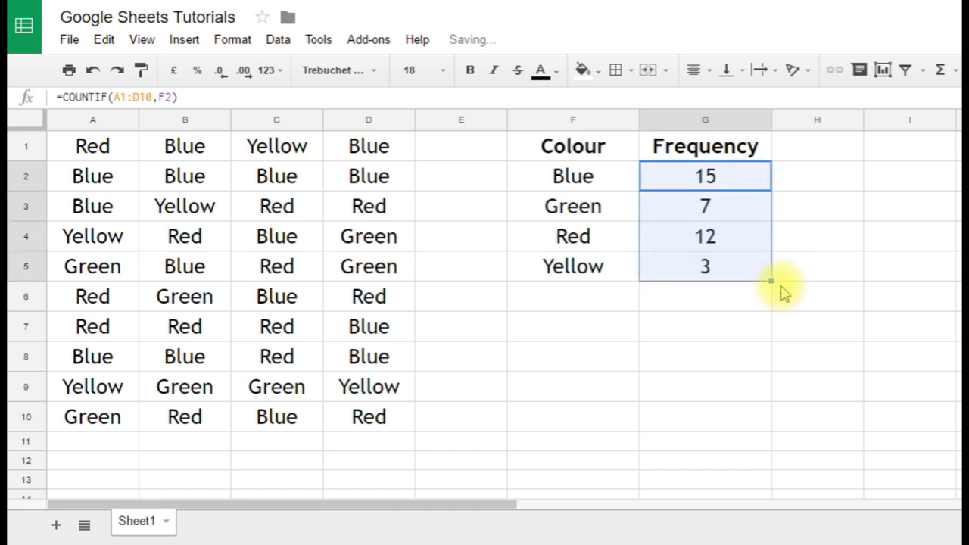
pyautogui.click(747, 209)
pyautogui.click(748, 238)
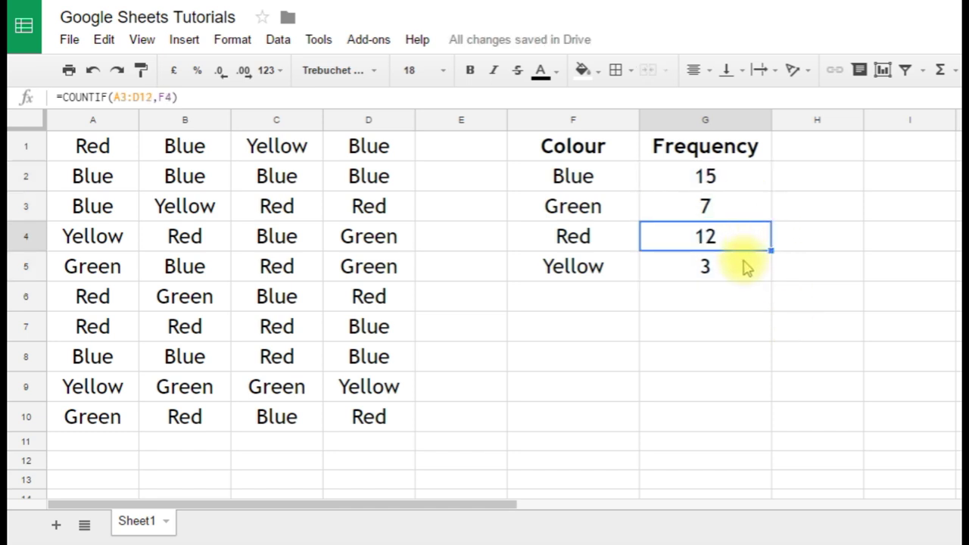
pyautogui.click(745, 266)
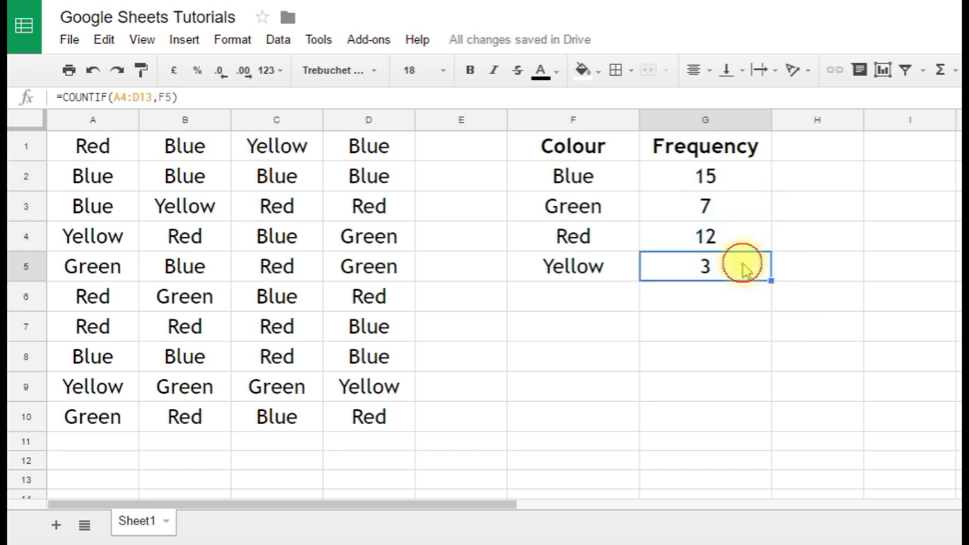
pyautogui.click(589, 304)
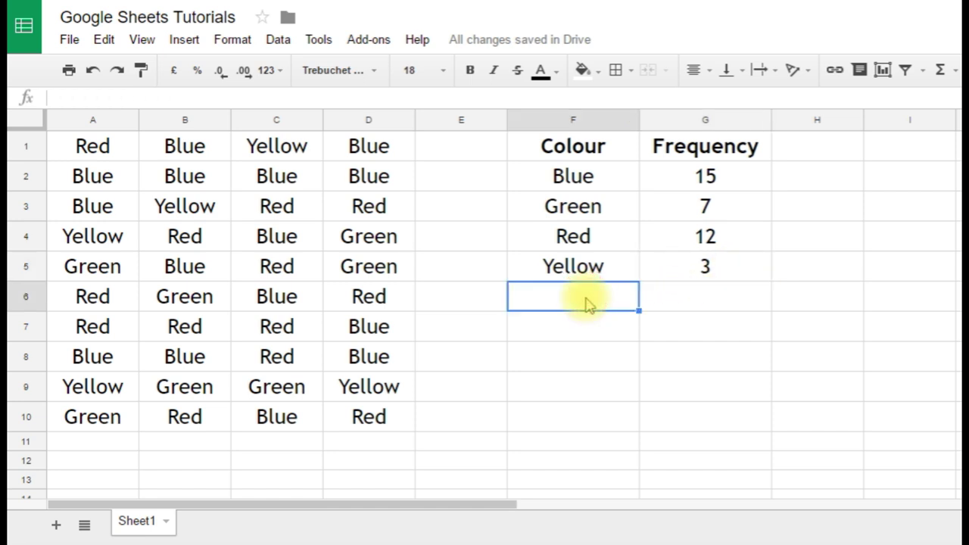
# Step: Label F6 TOTAL and put =SUM(G2:G5) in G6, giving 37
pyautogui.write('TOTAL')
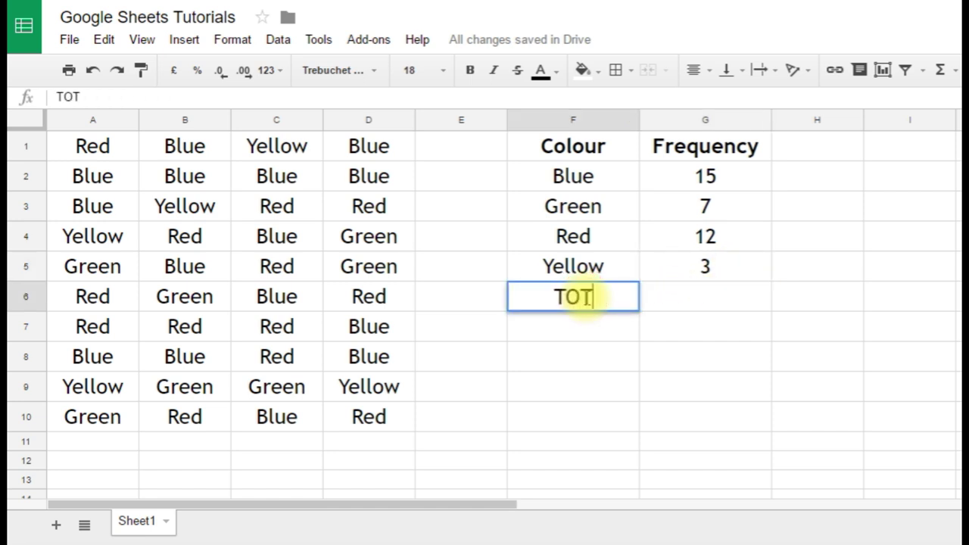
pyautogui.click(748, 306)
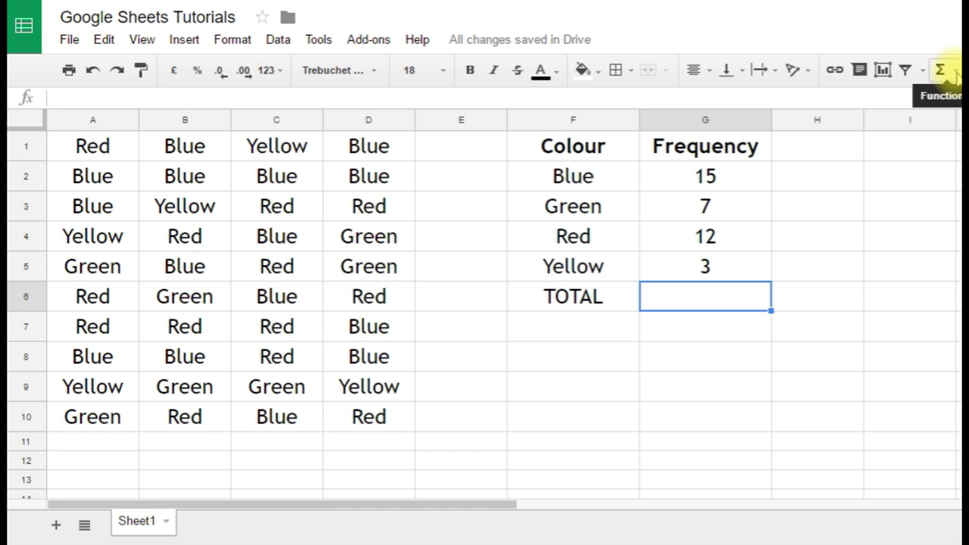
pyautogui.click(956, 73)
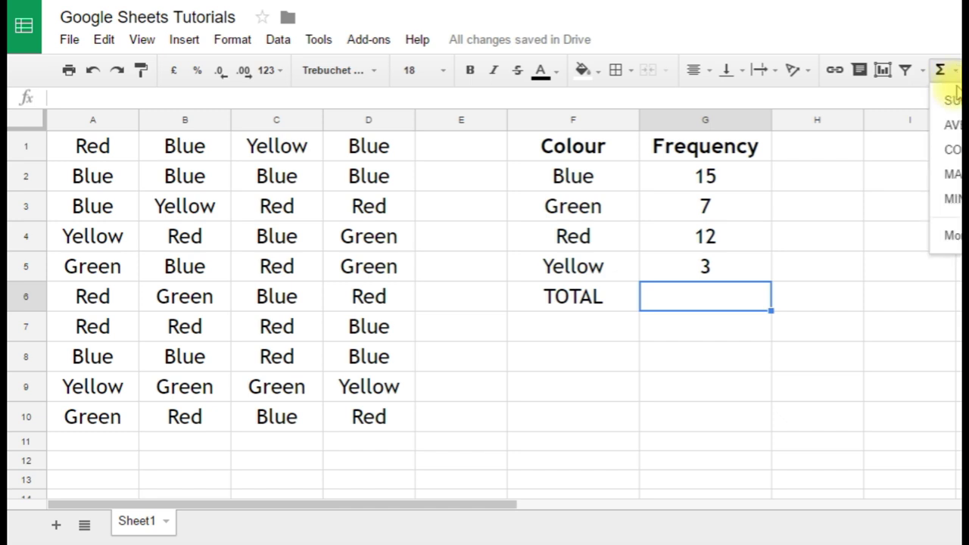
pyautogui.click(949, 106)
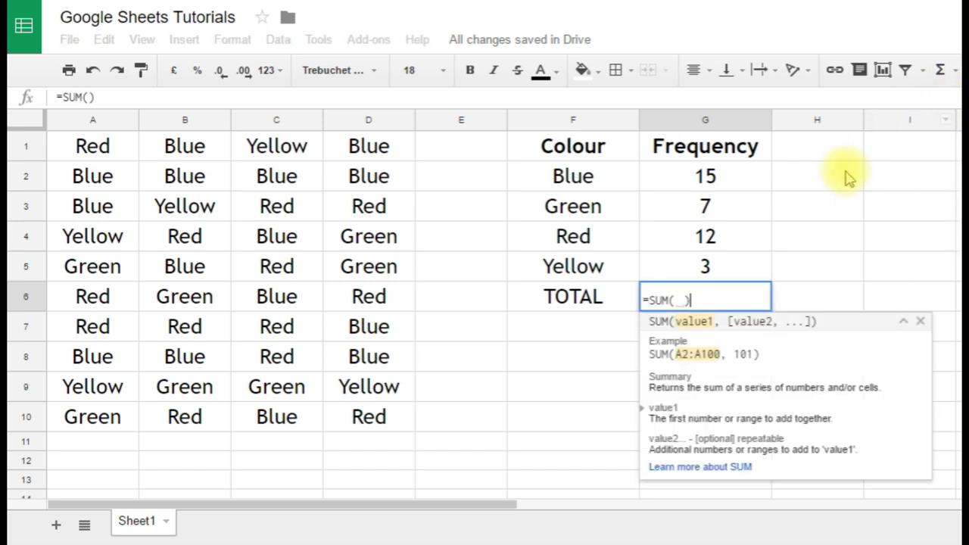
pyautogui.moveTo(738, 269); pyautogui.dragTo(737, 186)
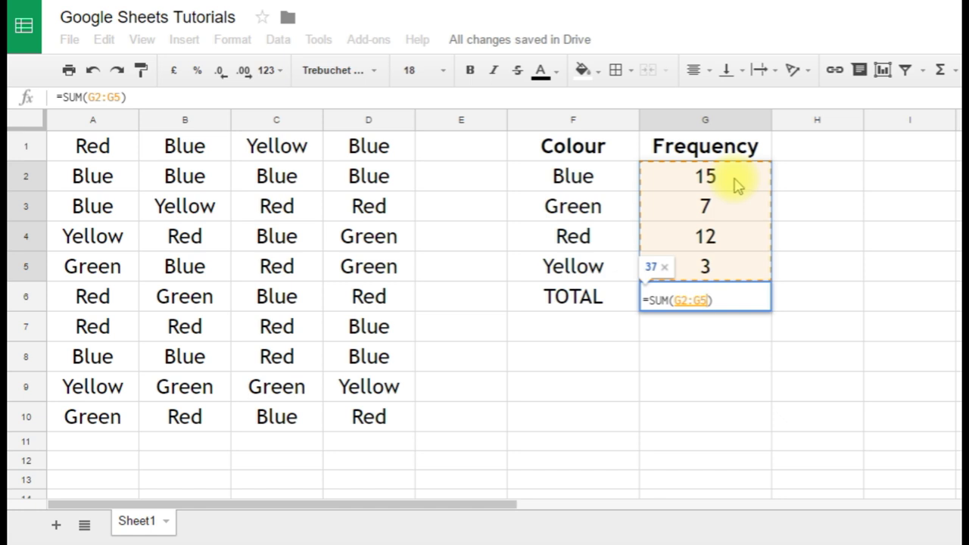
pyautogui.press('Return')
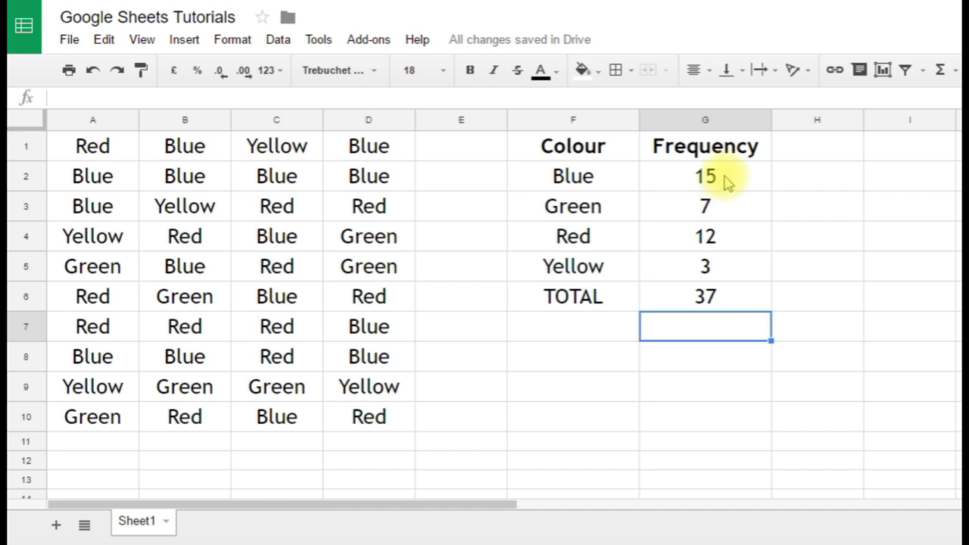
pyautogui.click(725, 180)
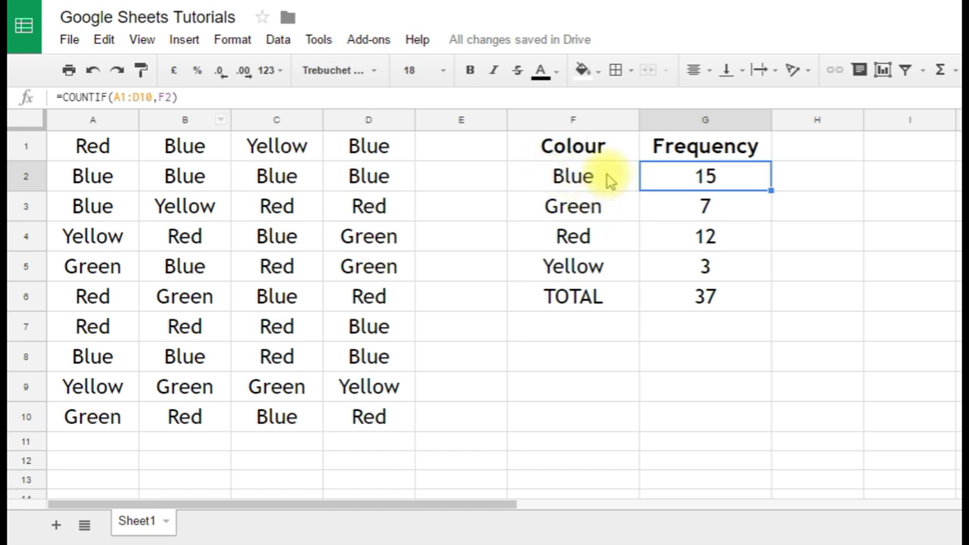
pyautogui.click(557, 177)
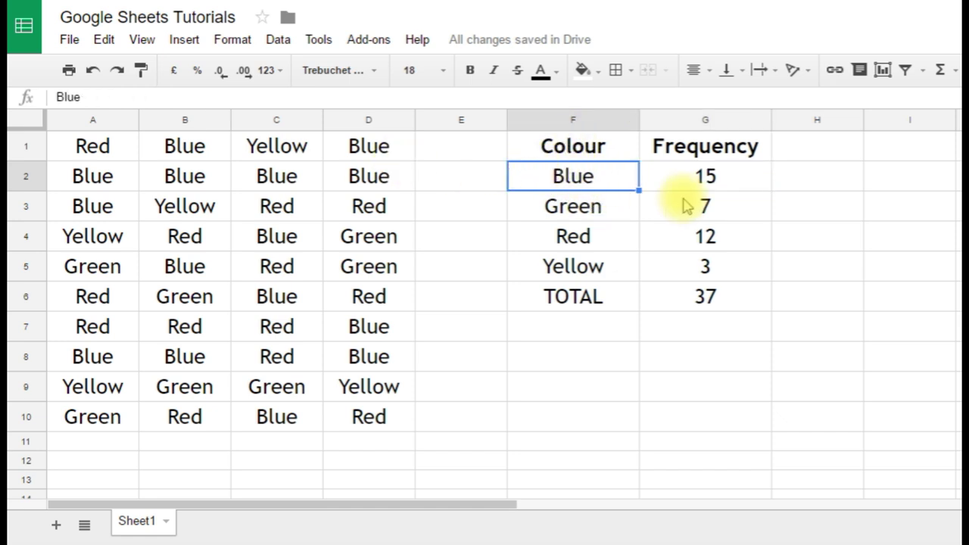
pyautogui.click(710, 212)
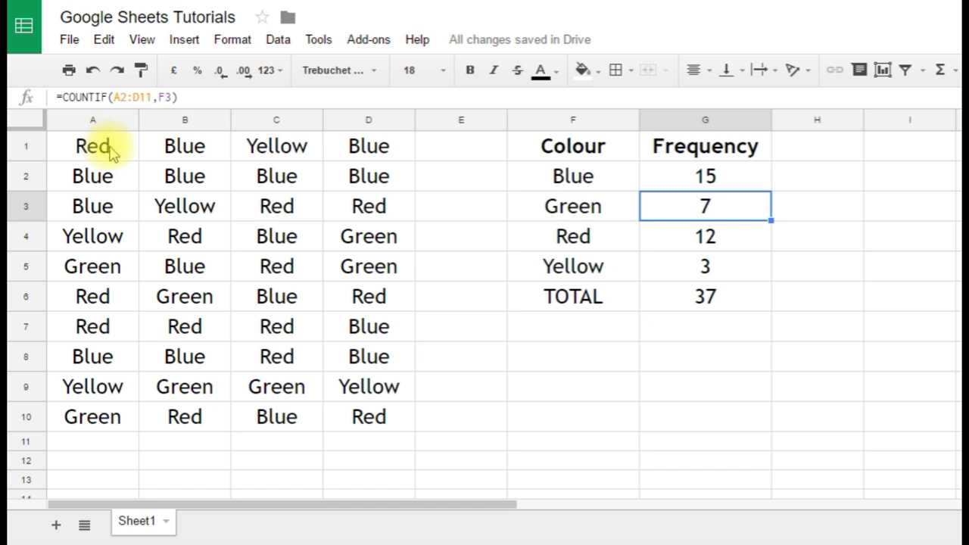
pyautogui.click(681, 237)
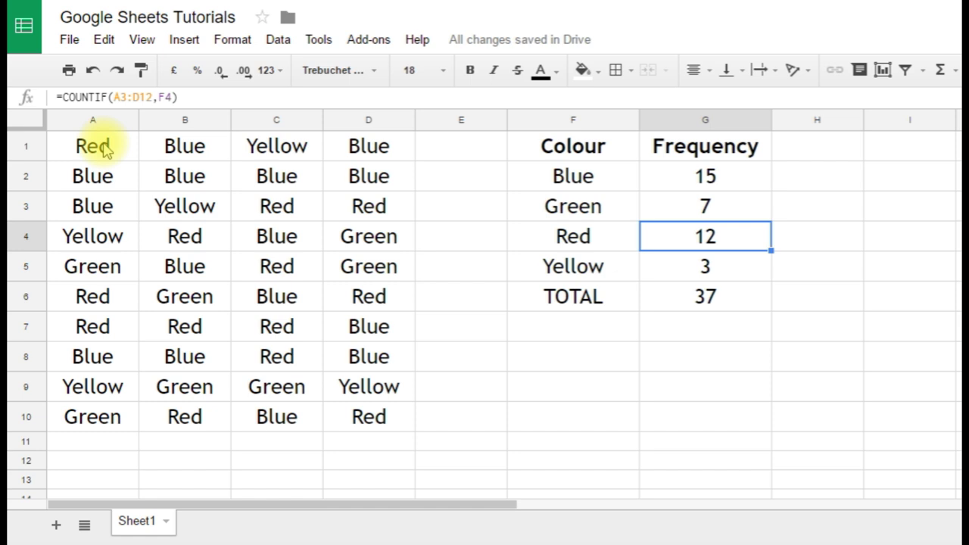
pyautogui.click(695, 186)
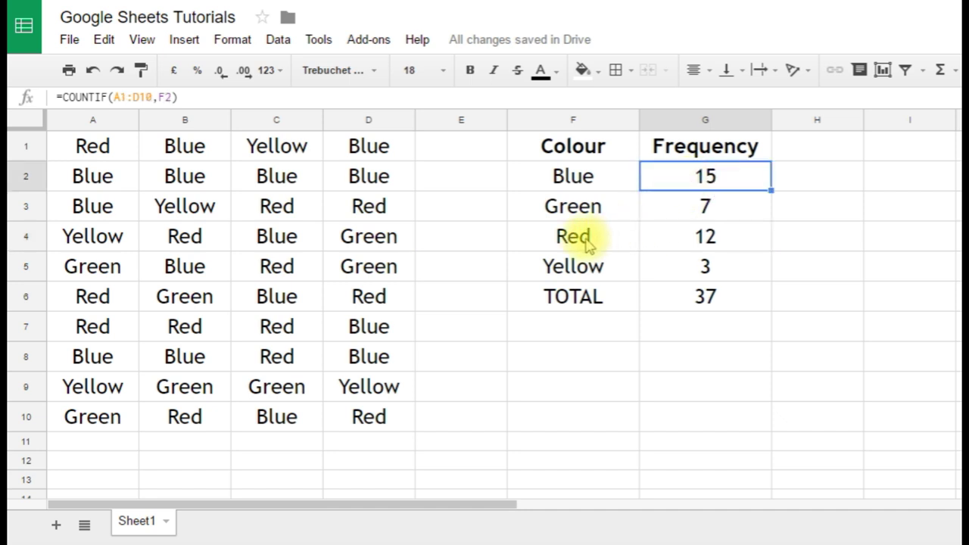
# Step: Change G2's formula to =COUNTIF(A$1:D$10,F2) so the range rows stay fixed
pyautogui.click(121, 97)
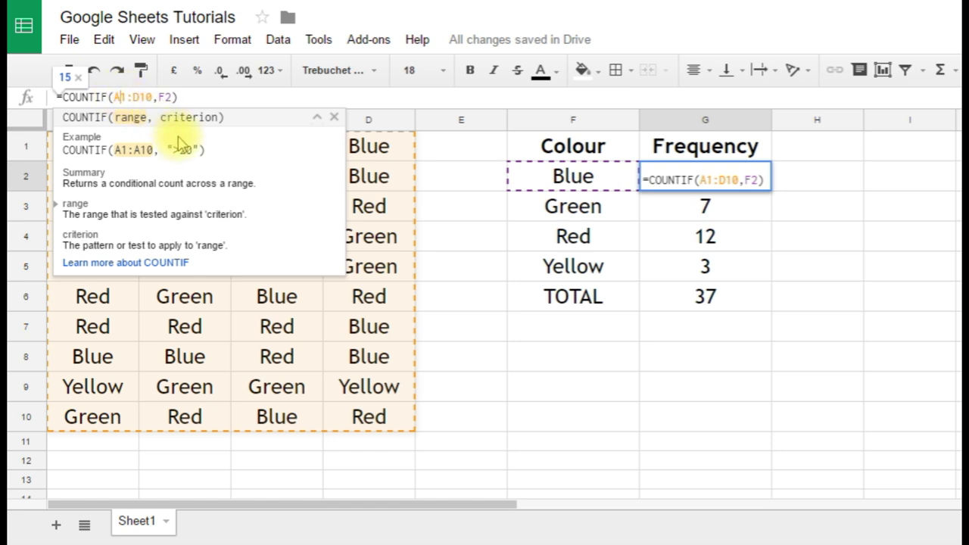
pyautogui.write('$')
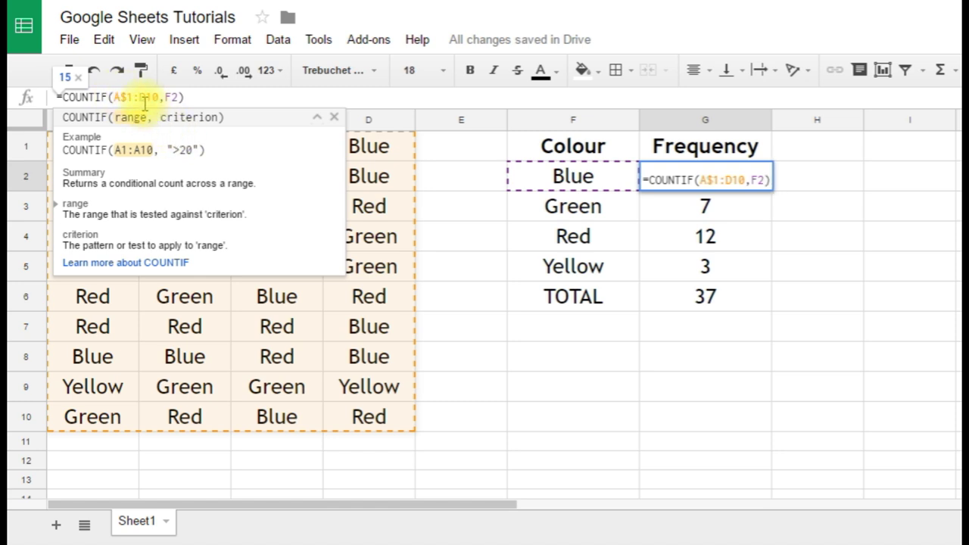
pyautogui.click(144, 97)
pyautogui.write('$')
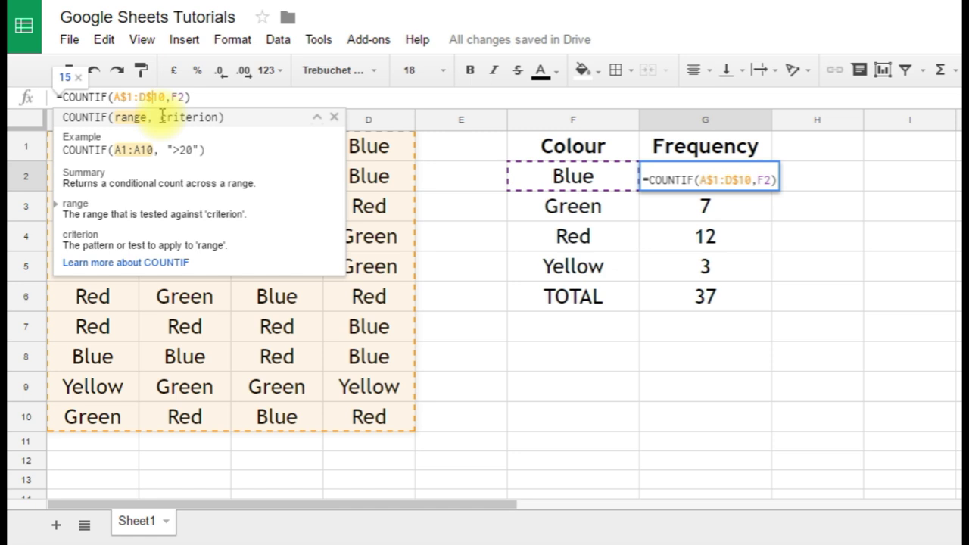
pyautogui.press('Return')
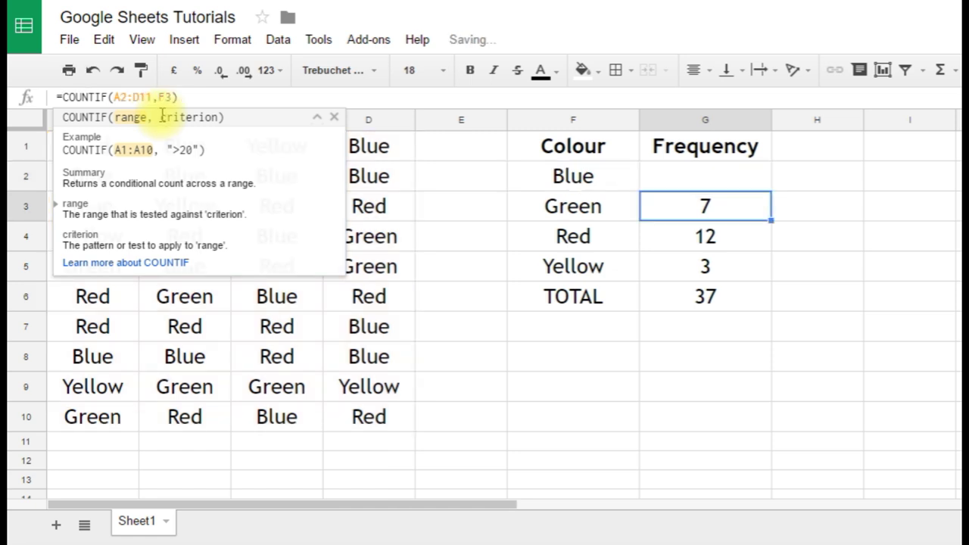
# Step: Refill G2's locked formula down to G5, giving 15, 7, 13, 5 and a total of 40
pyautogui.click(696, 174)
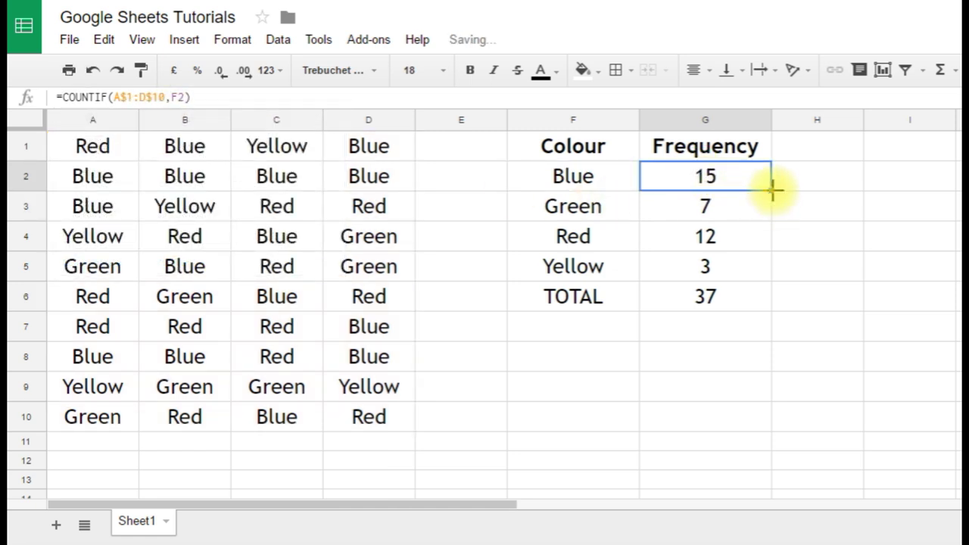
pyautogui.moveTo(772, 189); pyautogui.dragTo(755, 267)
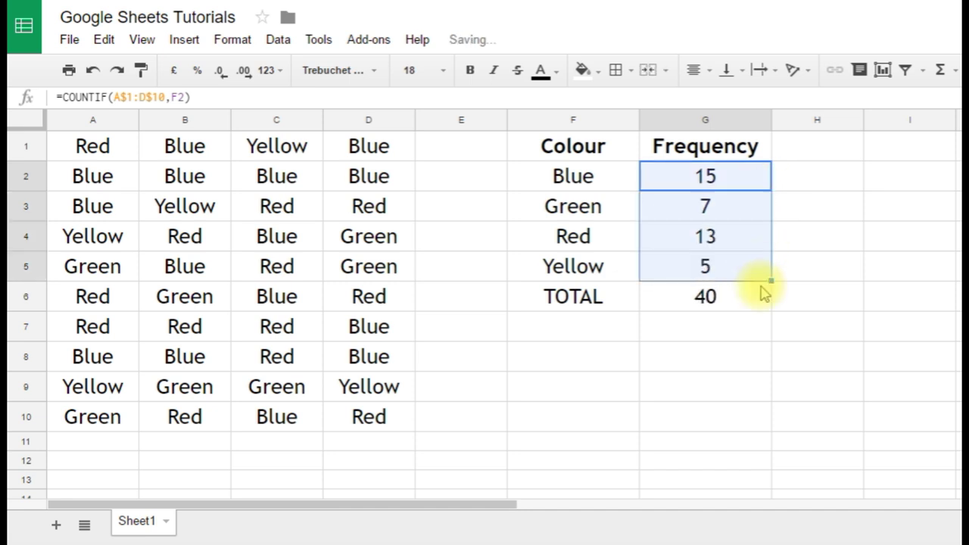
pyautogui.click(742, 243)
pyautogui.click(740, 272)
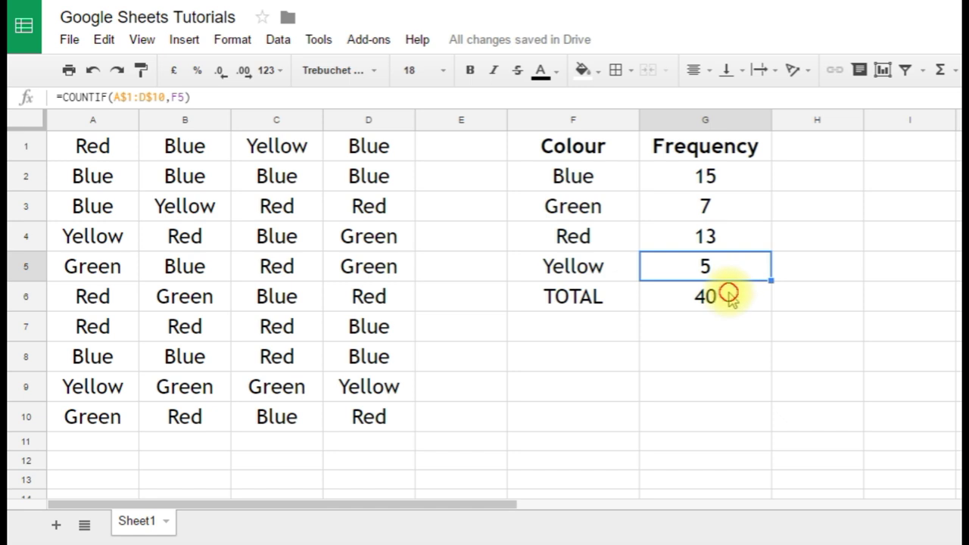
pyautogui.click(728, 295)
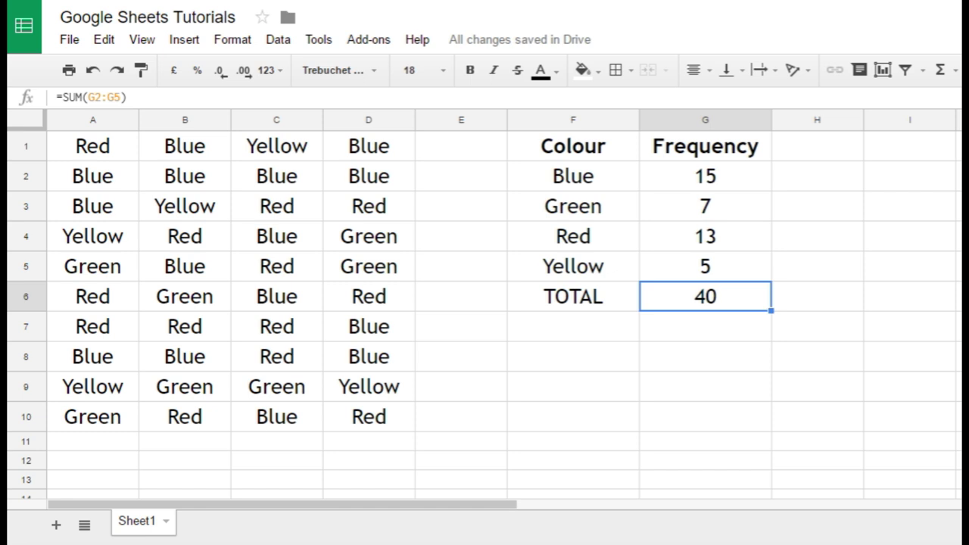
# Step: Insert the recommended Frequency vs. Colour column chart from F1:G5
pyautogui.moveTo(567, 147); pyautogui.dragTo(677, 265)
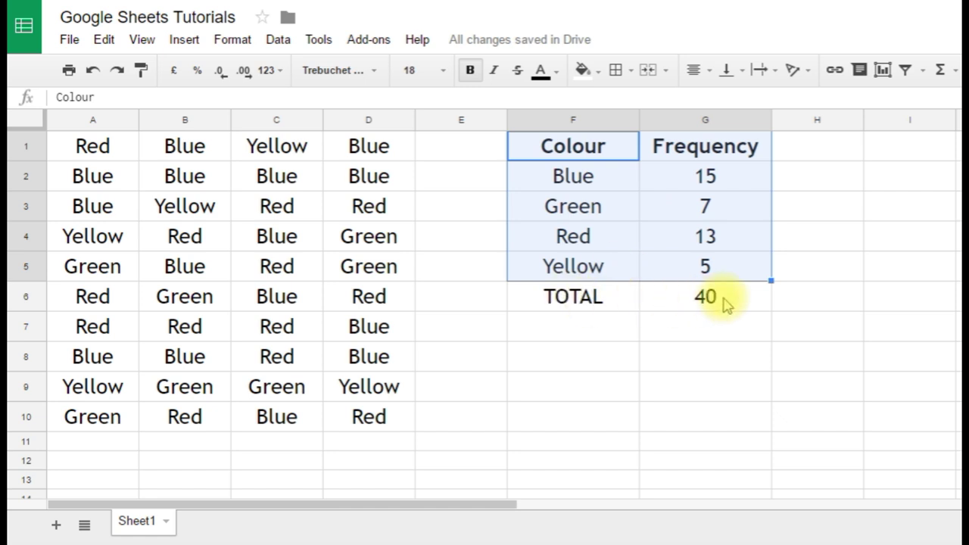
pyautogui.click(185, 40)
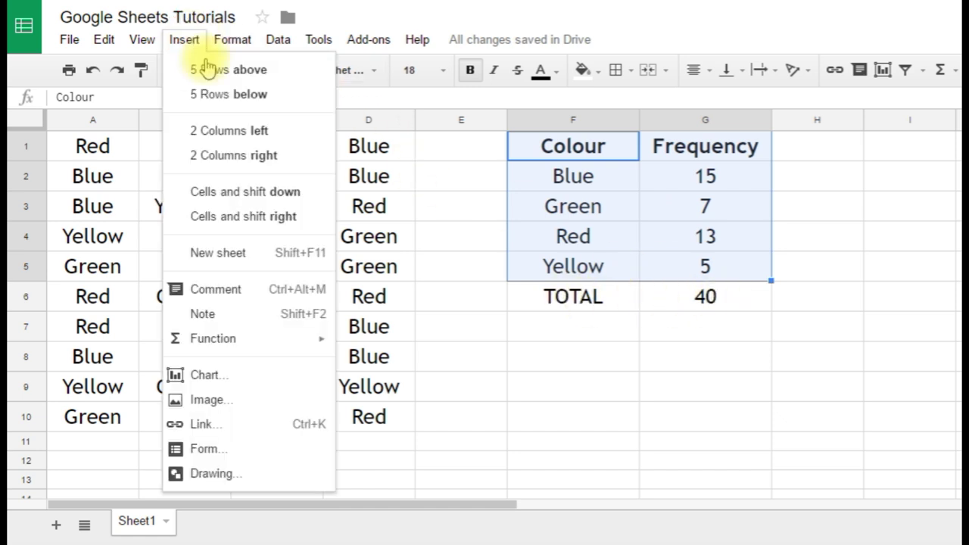
pyautogui.click(229, 378)
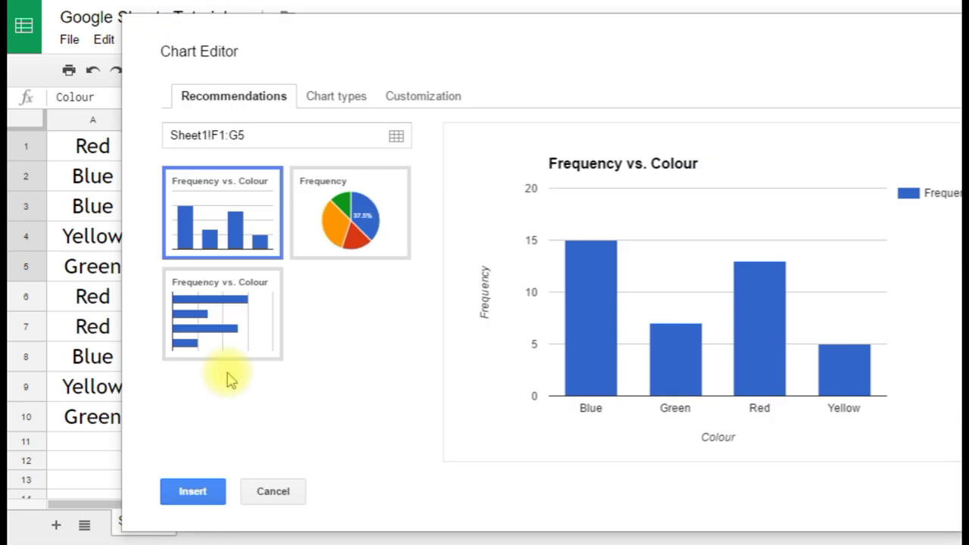
pyautogui.moveTo(500, 33); pyautogui.dragTo(407, 22)
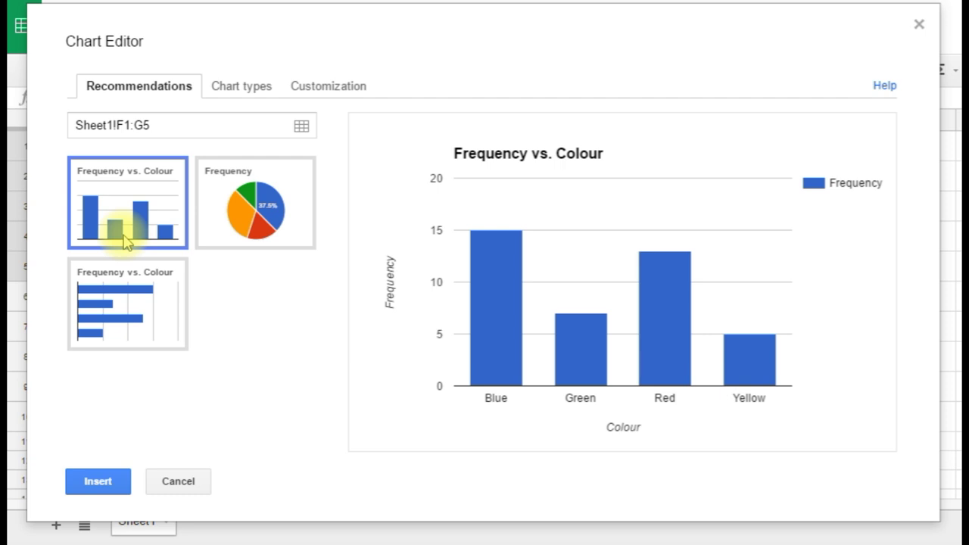
pyautogui.moveTo(625, 391)
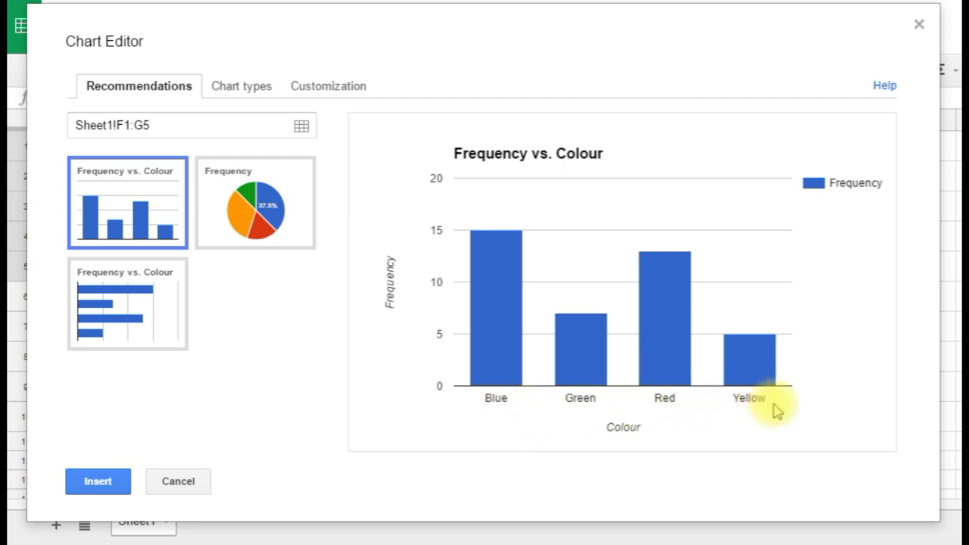
pyautogui.click(97, 482)
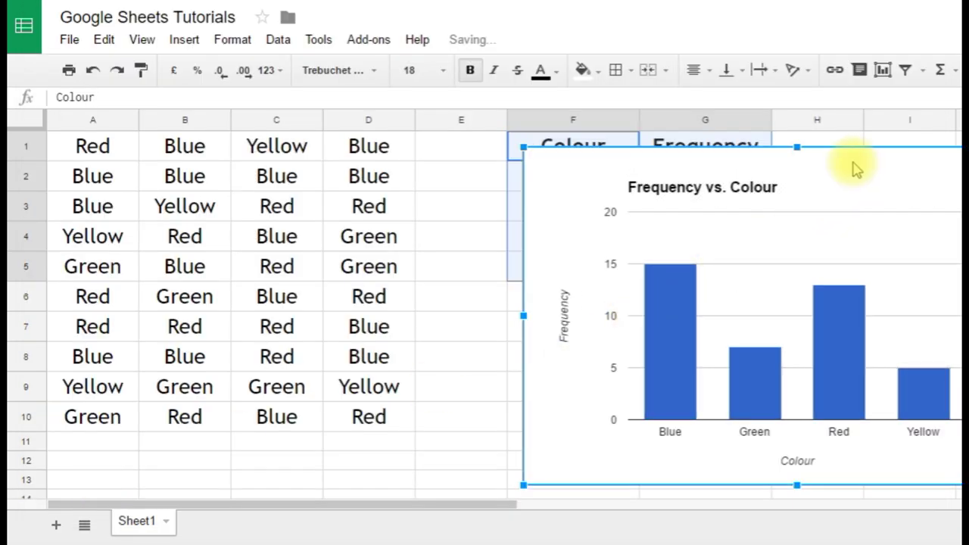
# Step: Drag the chart left so it sits roughly over columns C to H
pyautogui.moveTo(855, 168); pyautogui.dragTo(598, 158)
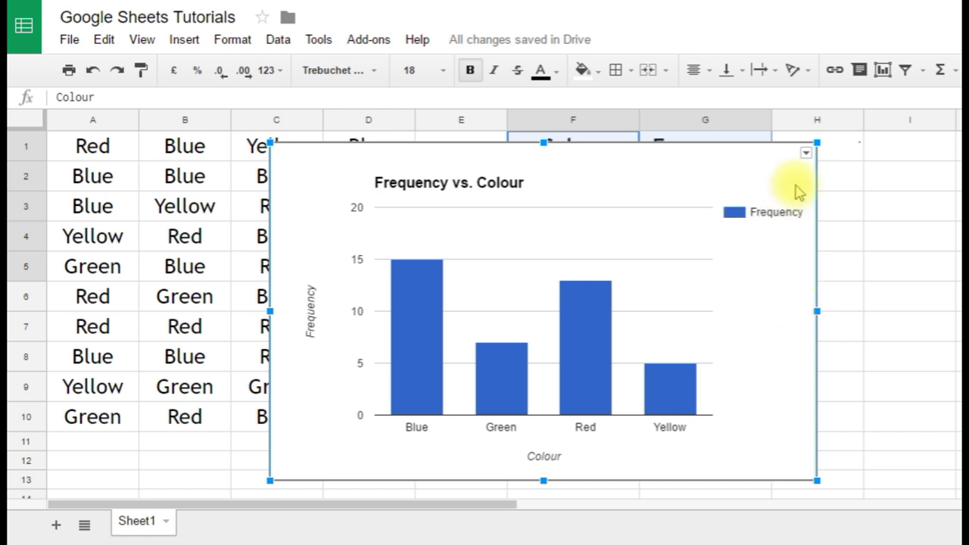
pyautogui.click(806, 153)
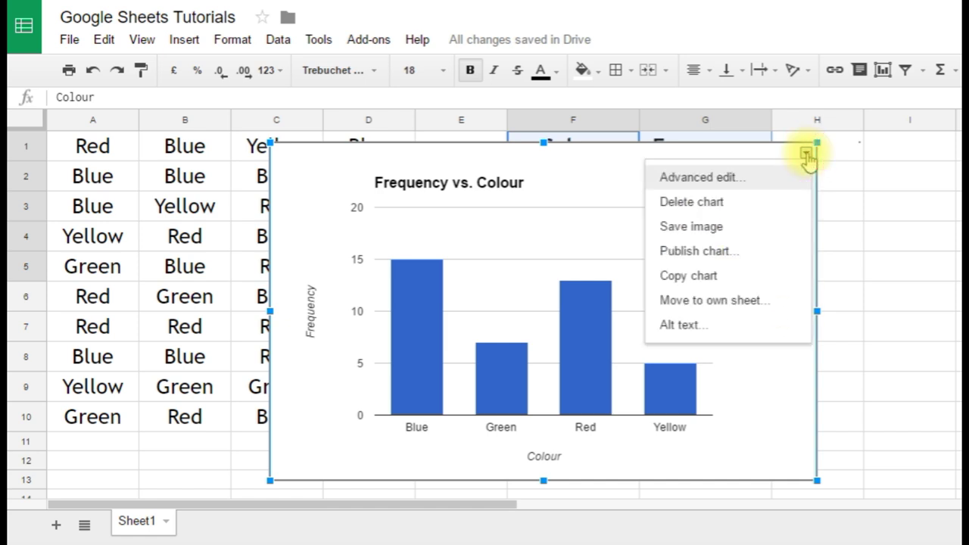
# Step: In the chart's advanced edit customization, set Legend to None and apply the update
pyautogui.click(766, 190)
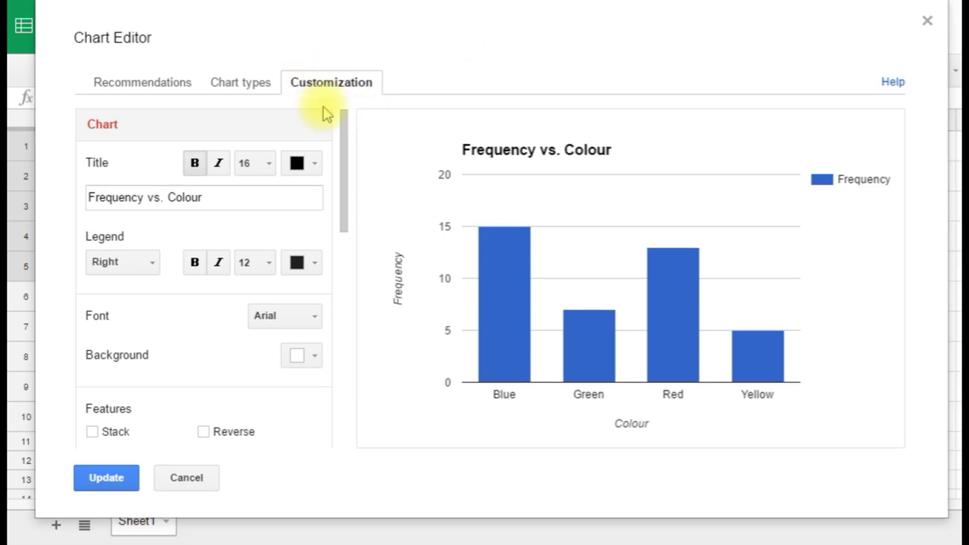
pyautogui.moveTo(340, 199); pyautogui.dragTo(350, 180)
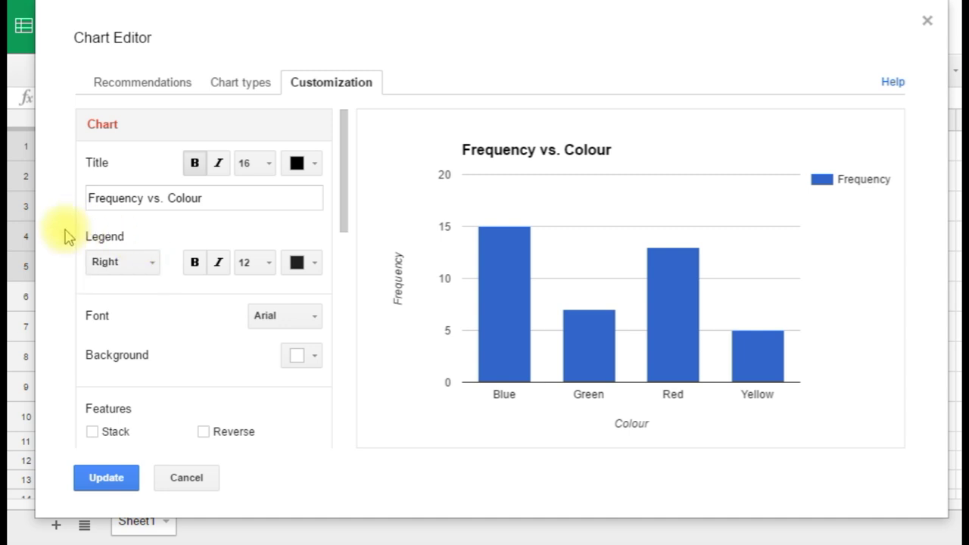
pyautogui.click(151, 266)
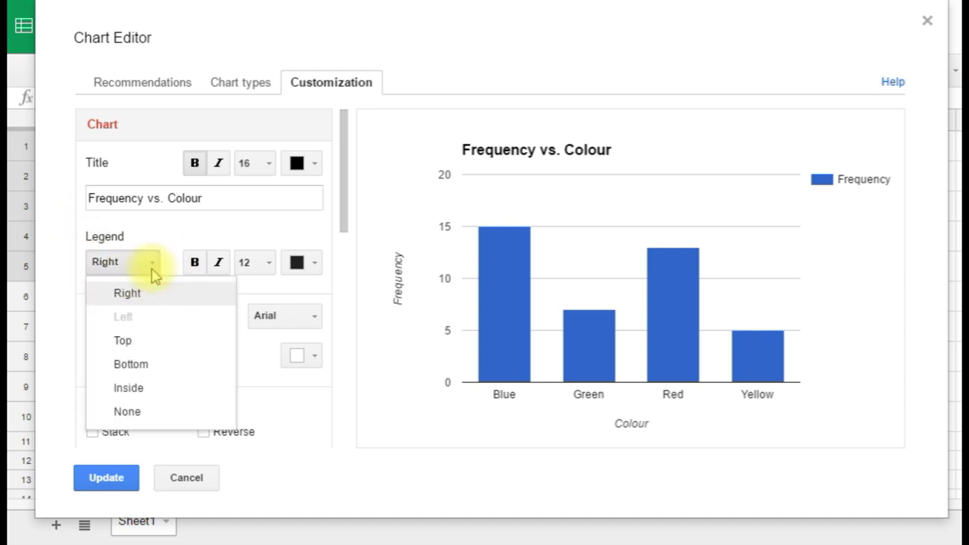
pyautogui.click(134, 413)
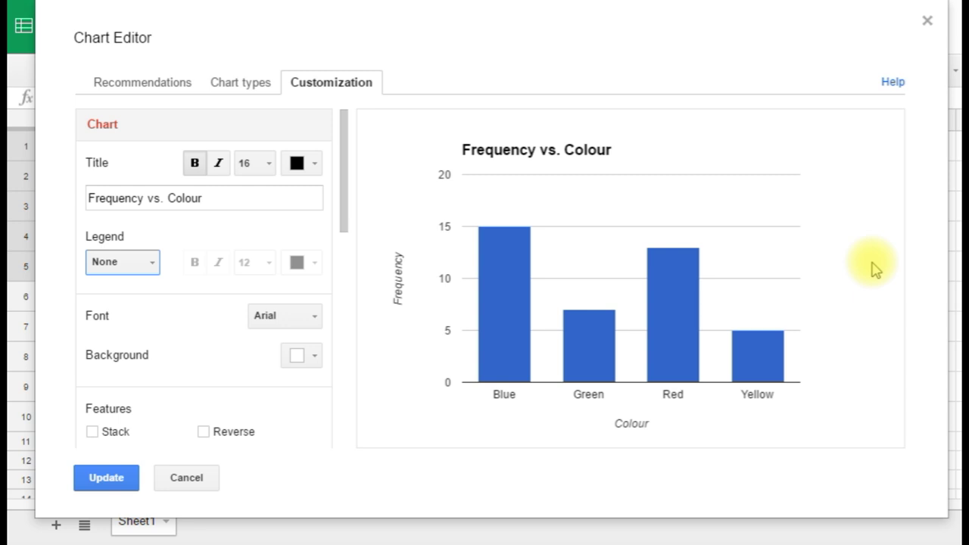
pyautogui.click(106, 477)
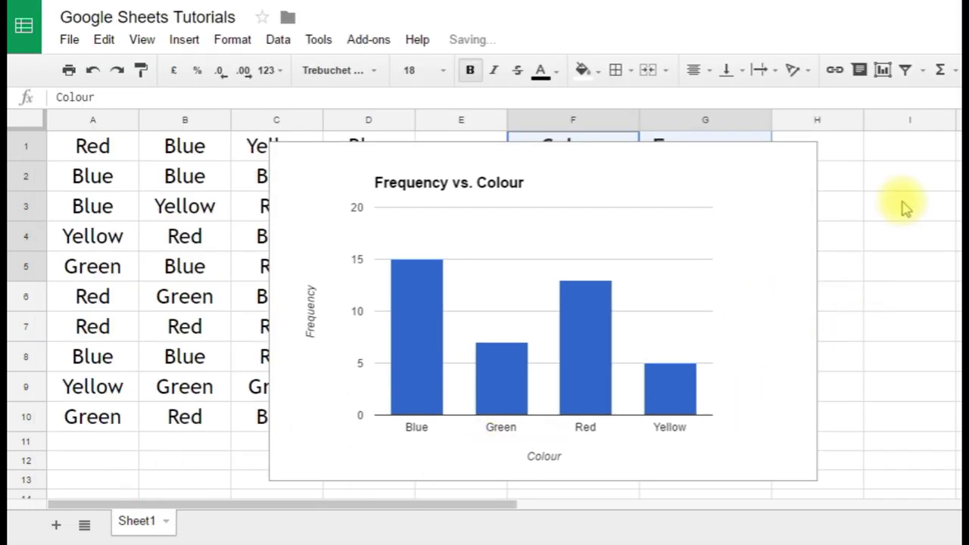